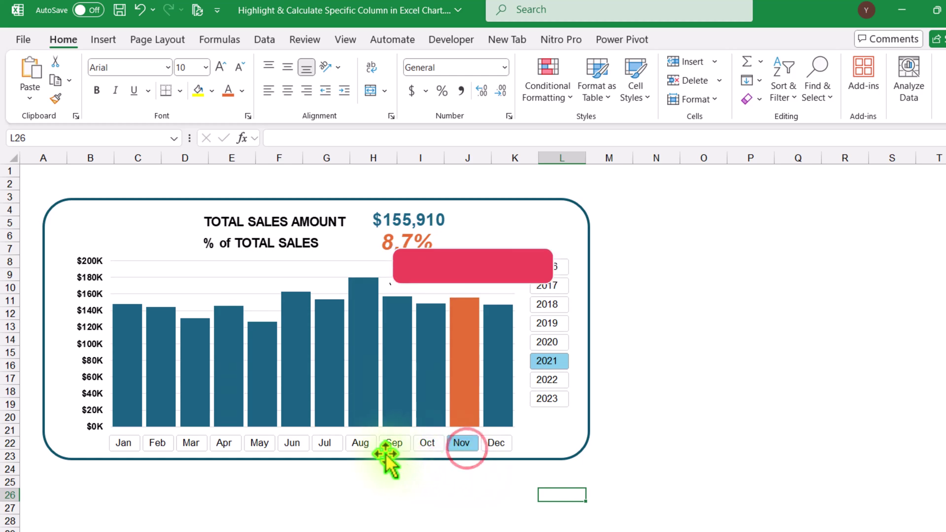
Step: Preview the finished chart's highlighting by choosing Sep and Jul in the month slicer
click(393, 443)
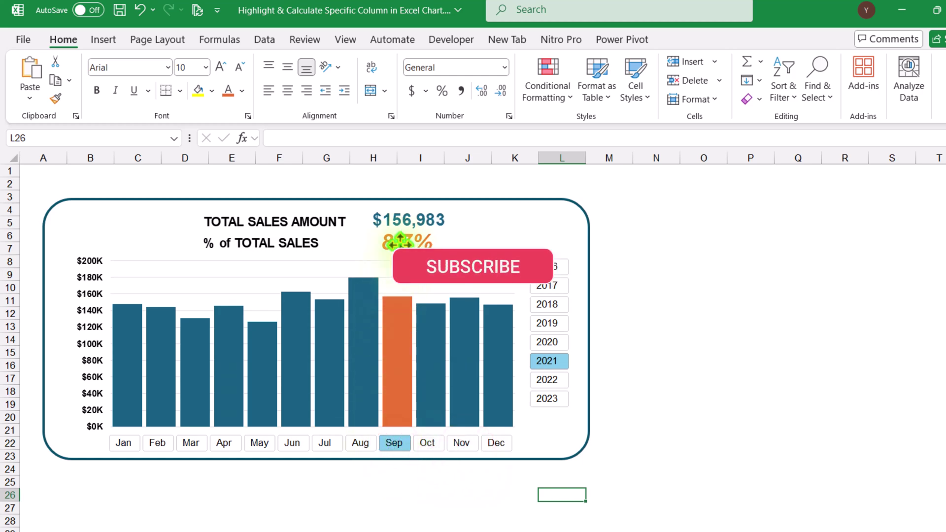
click(330, 445)
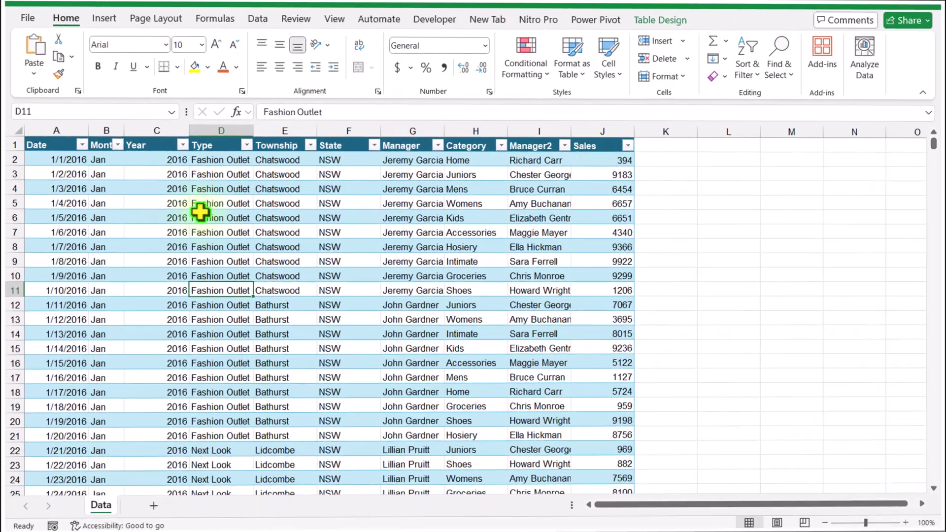
Step: Create a PivotTable from the sales table Table13 on a new worksheet
click(195, 213)
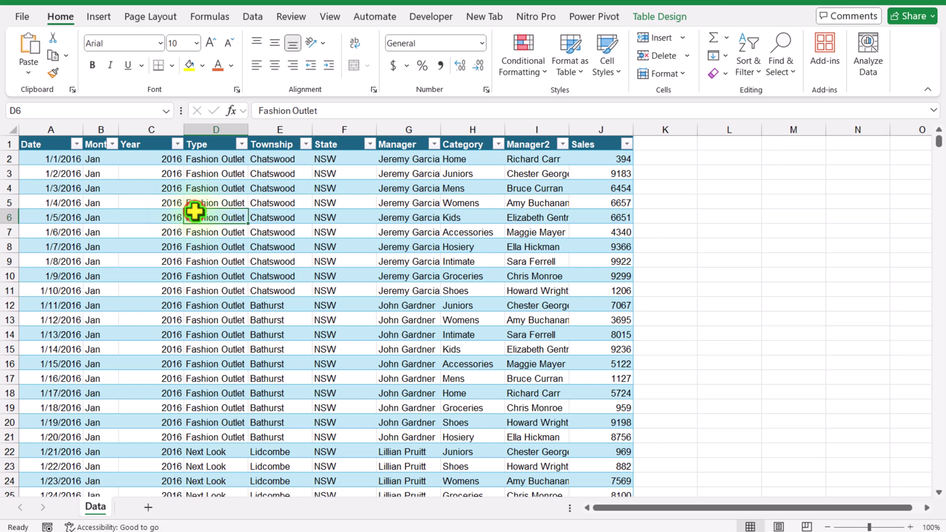
click(99, 17)
click(25, 72)
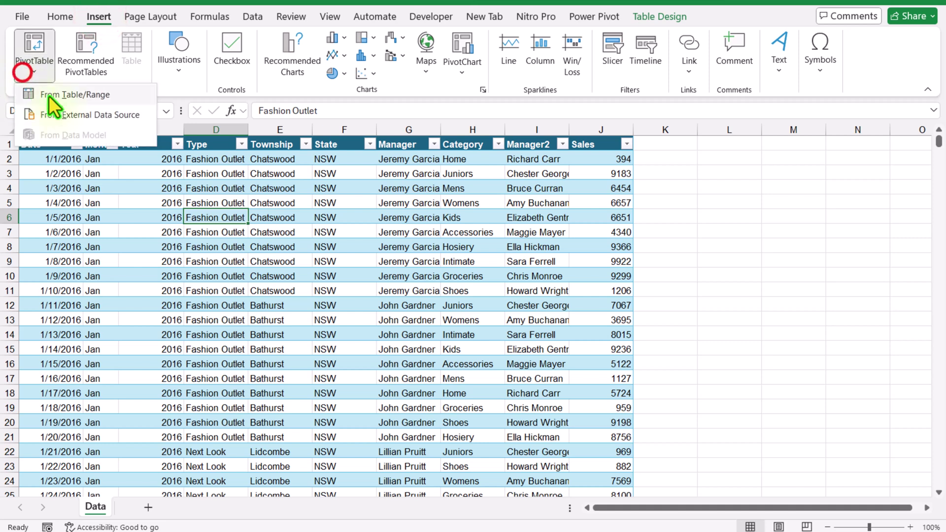
click(56, 94)
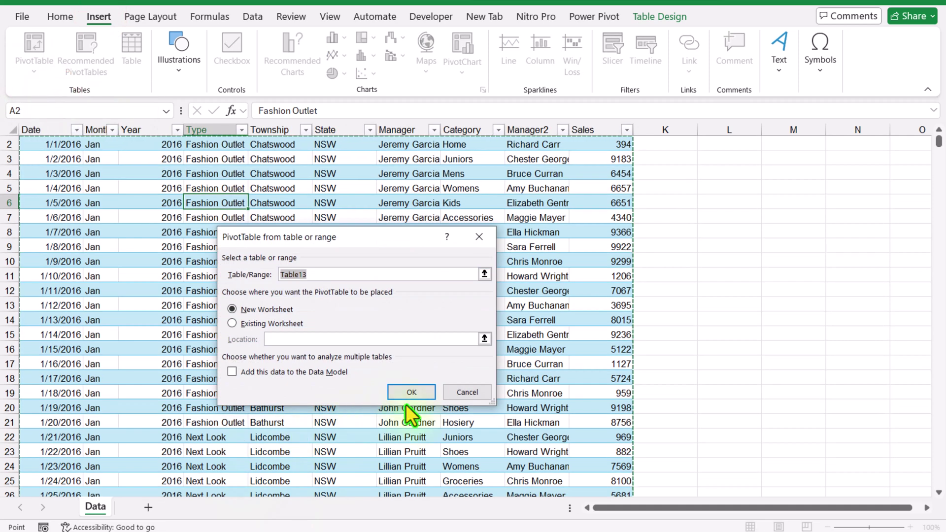
click(413, 395)
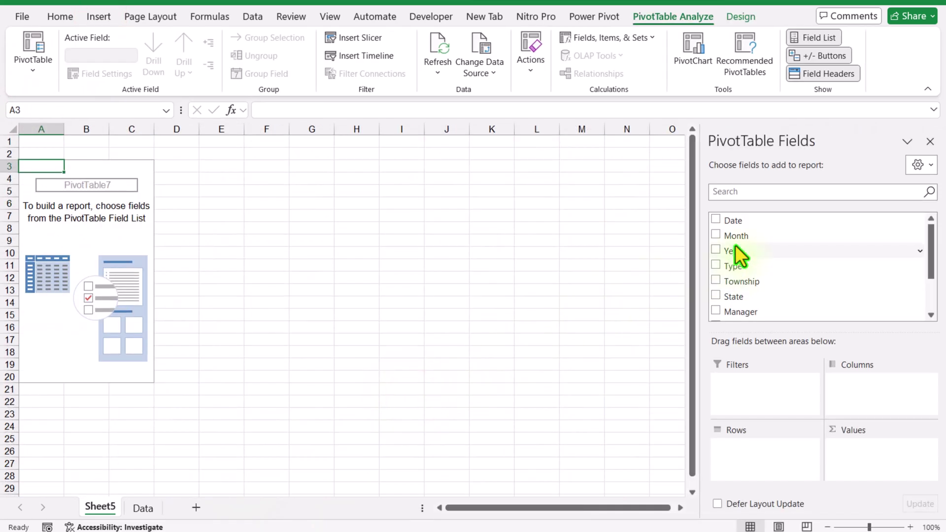
Step: Build the PivotTable with Month as rows and the sum of Sales as values
drag(736, 240, 750, 452)
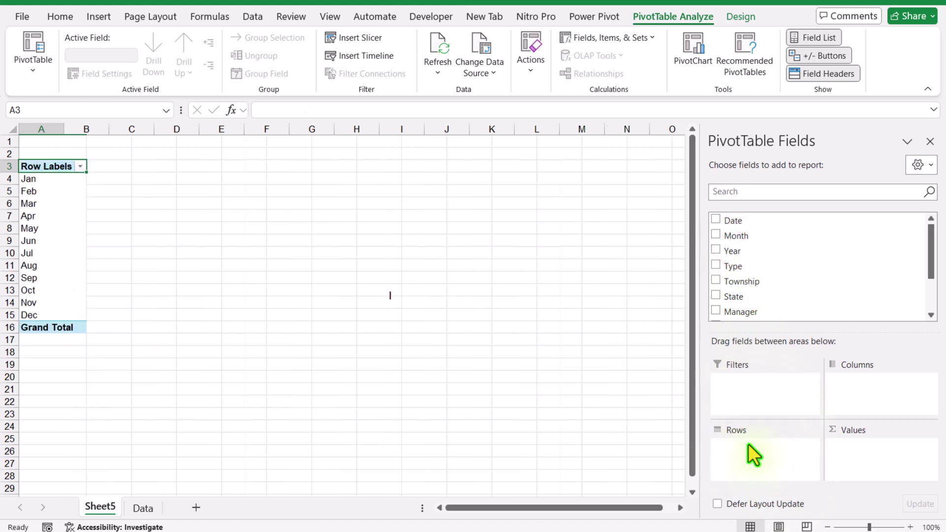
scroll(759, 277, down, 2)
drag(747, 298, 852, 463)
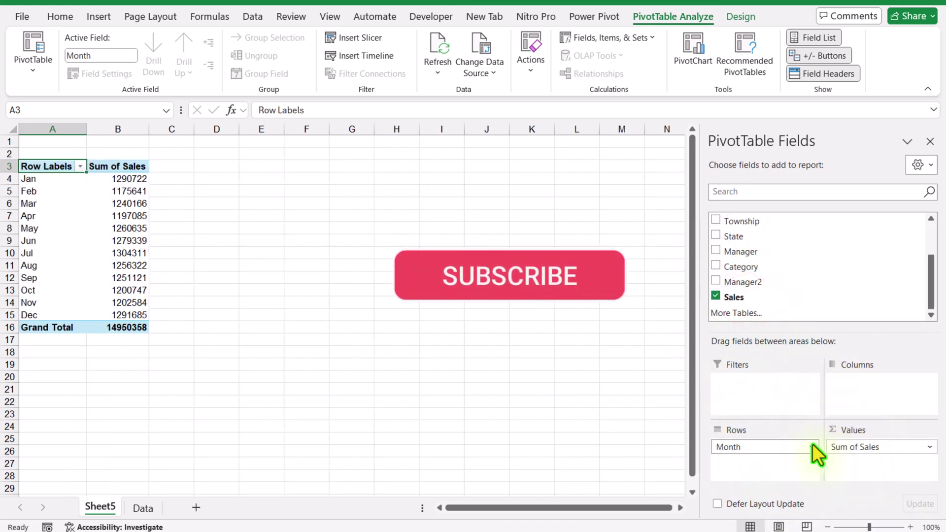
Step: Turn off the PivotTable's grand totals for rows and columns
click(740, 19)
click(69, 69)
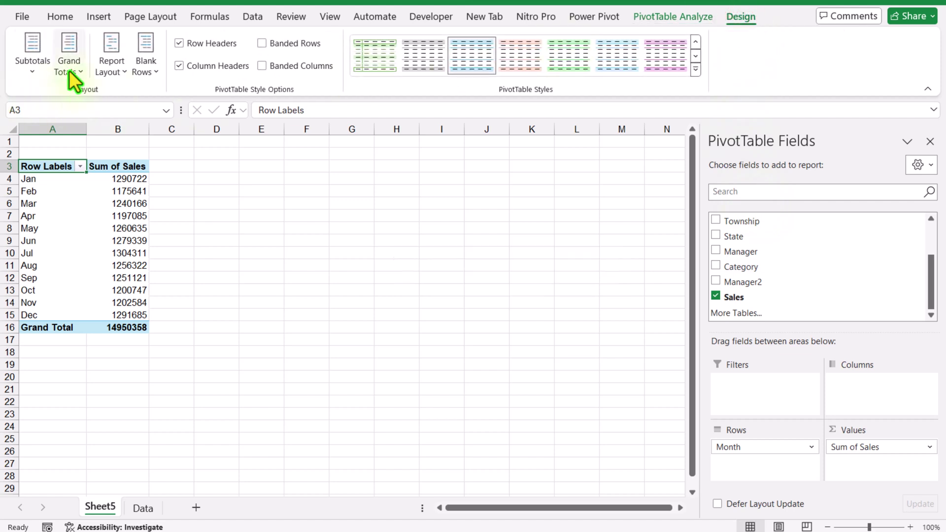
click(84, 99)
Step: Copy the whole PivotTable and paste a duplicate starting at cell A18
drag(57, 166, 114, 316)
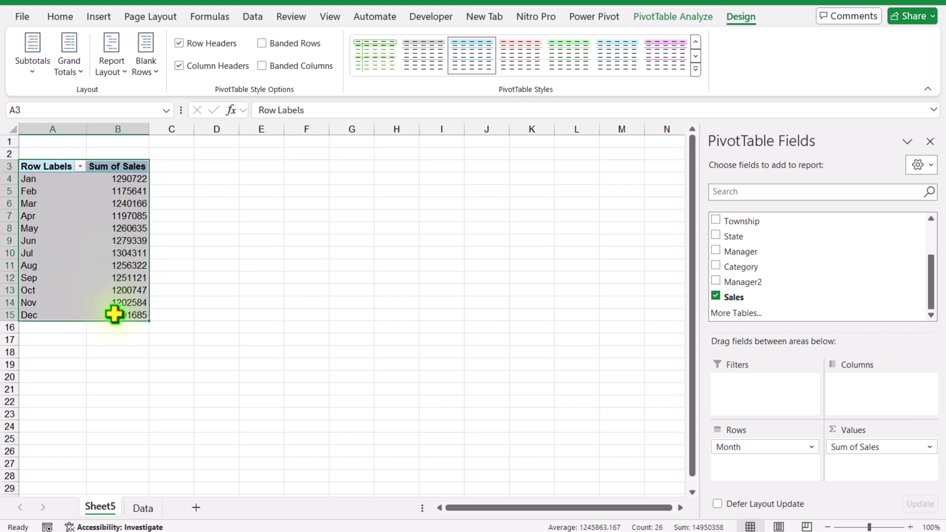
key(ctrl+c)
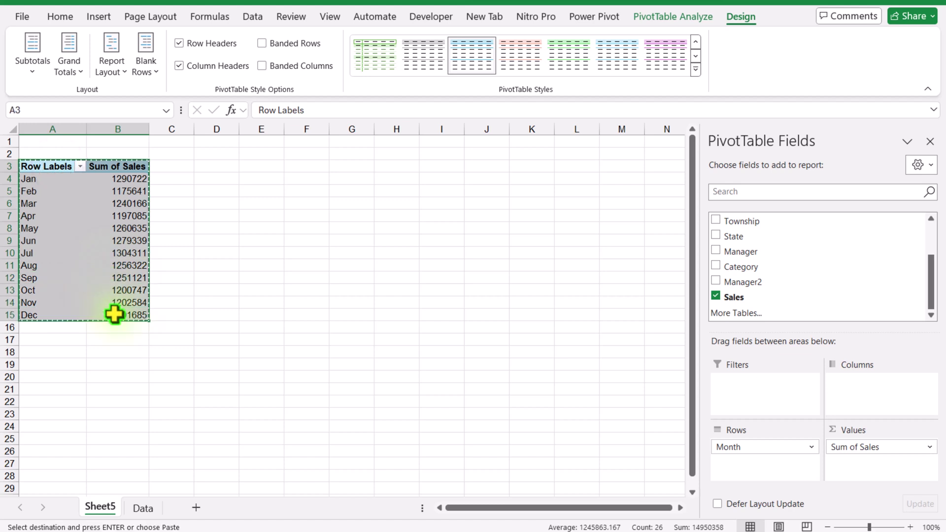
click(51, 352)
key(ctrl+v)
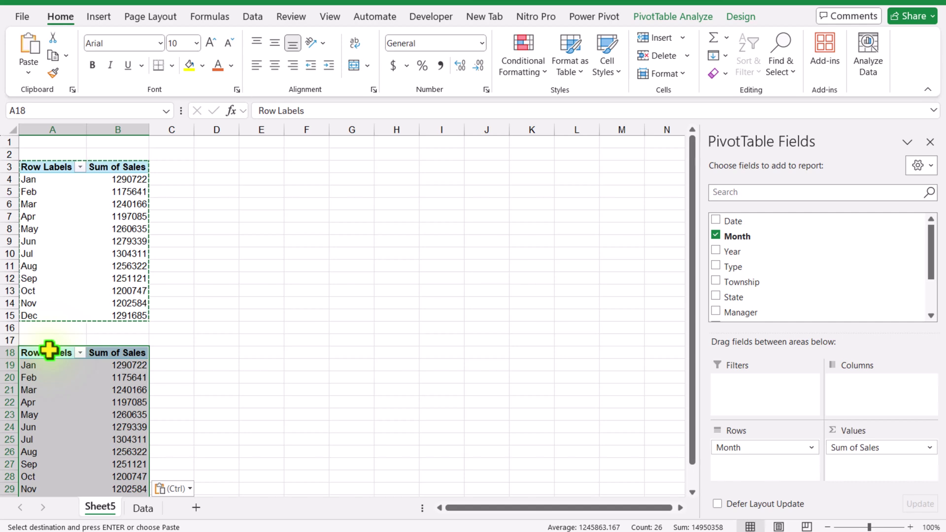
Step: Insert Month and Year slicers for the duplicated lower PivotTable
click(56, 378)
click(687, 16)
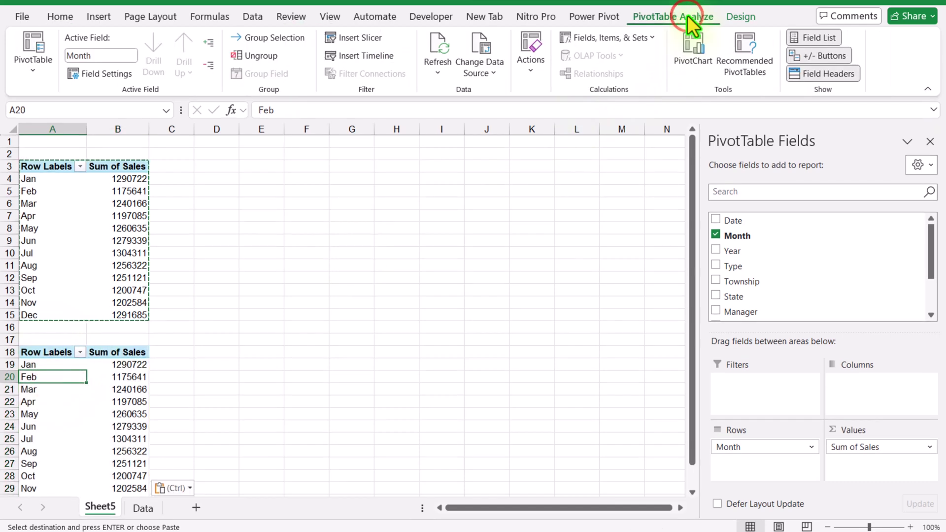
click(364, 34)
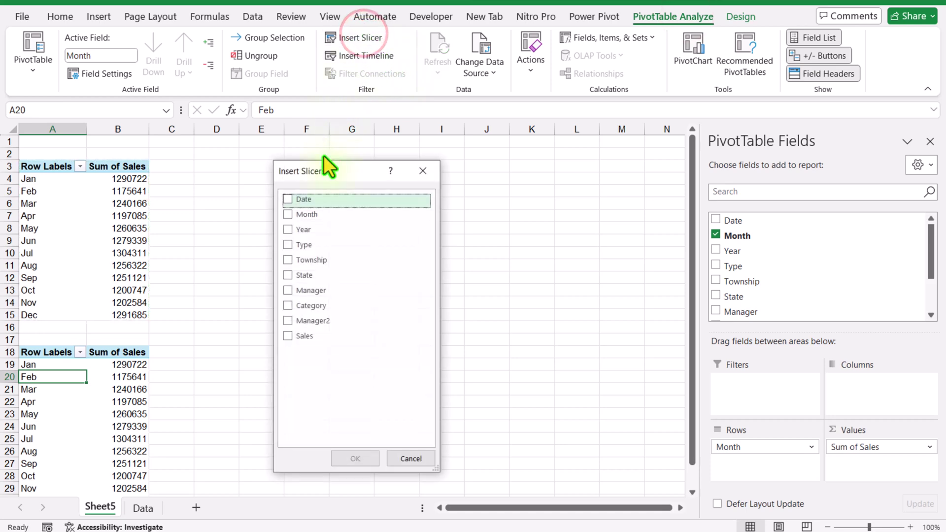
click(290, 215)
click(286, 230)
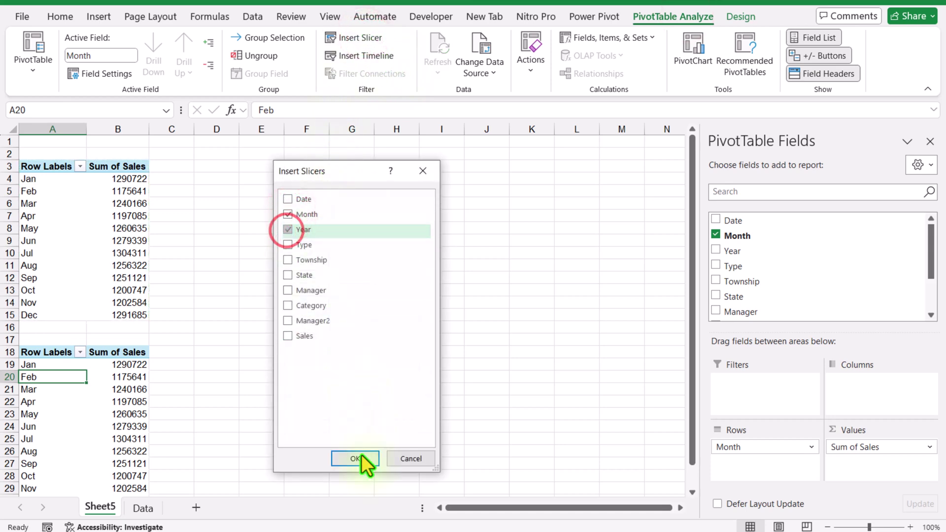
click(363, 458)
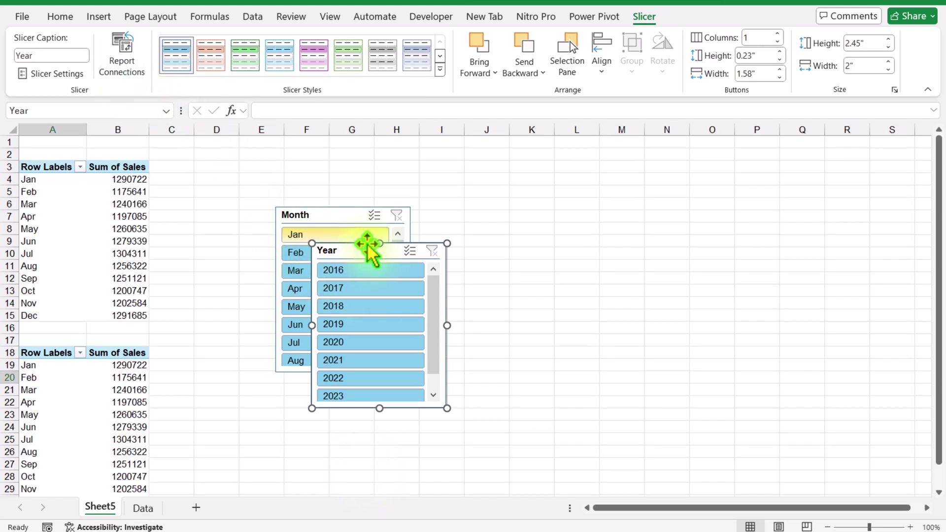
Step: Connect the Year slicer to both PivotTable7 and PivotTable8
click(123, 67)
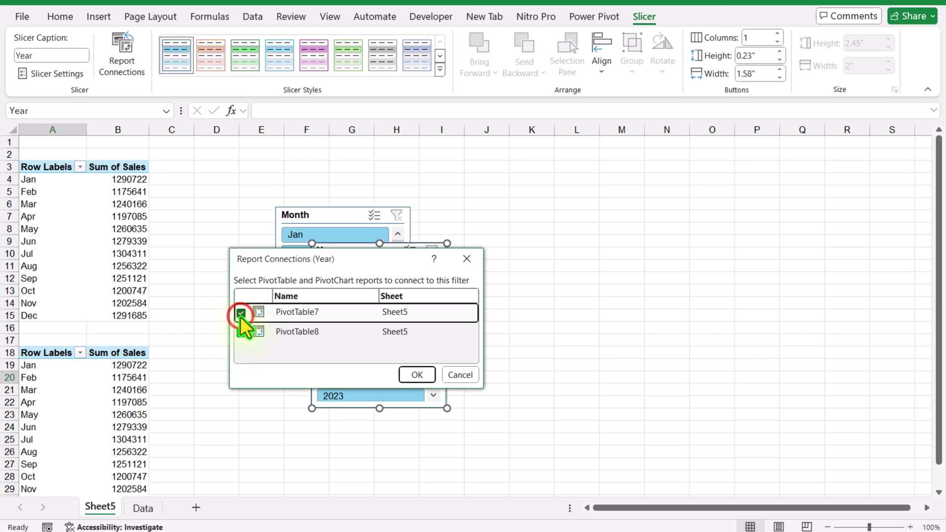
click(241, 331)
click(424, 375)
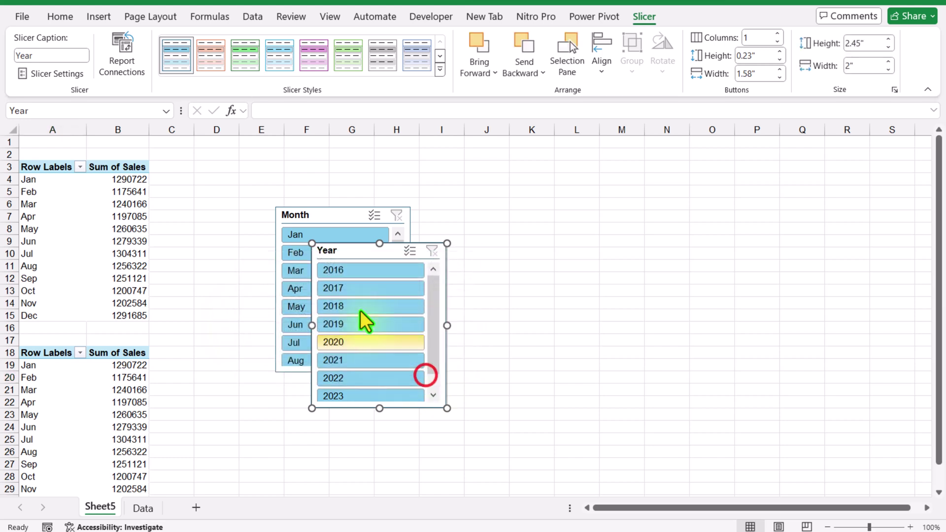
Step: Check the Month slicer's report connections, leaving only PivotTable8 connected
click(335, 216)
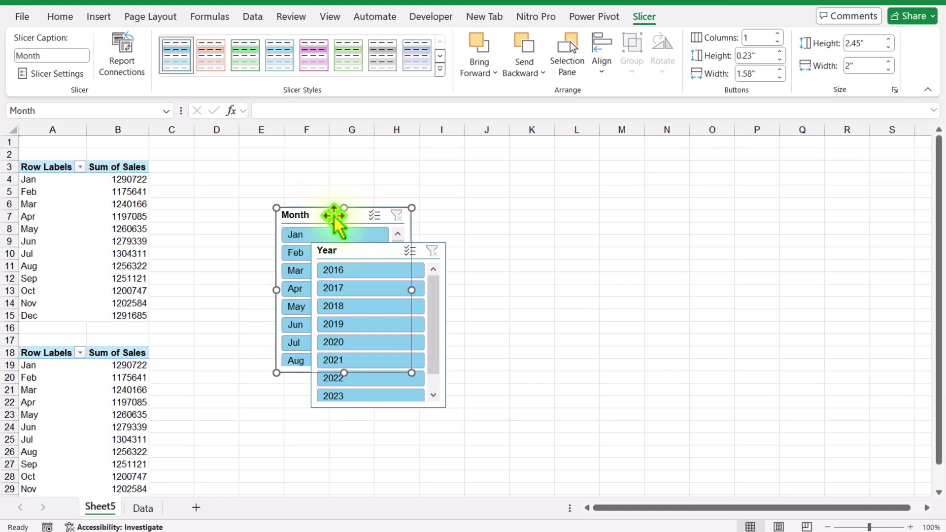
click(135, 72)
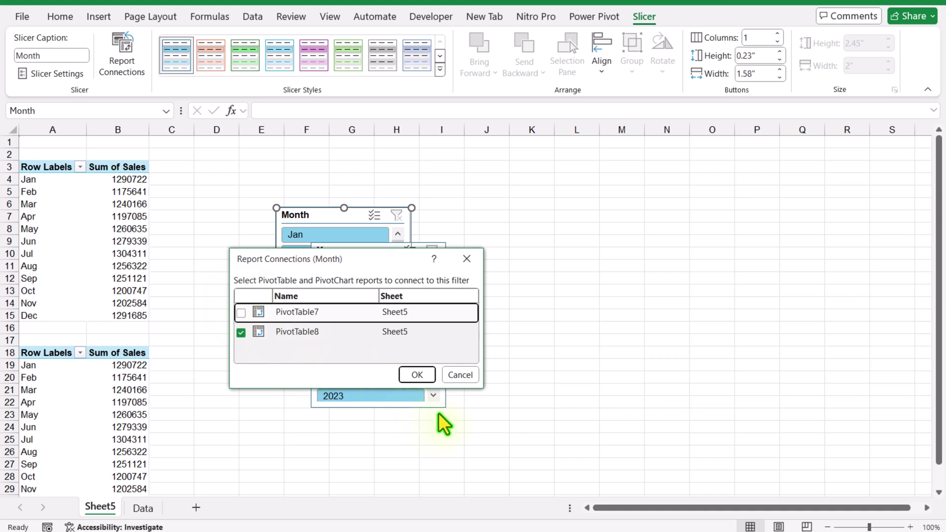
click(416, 375)
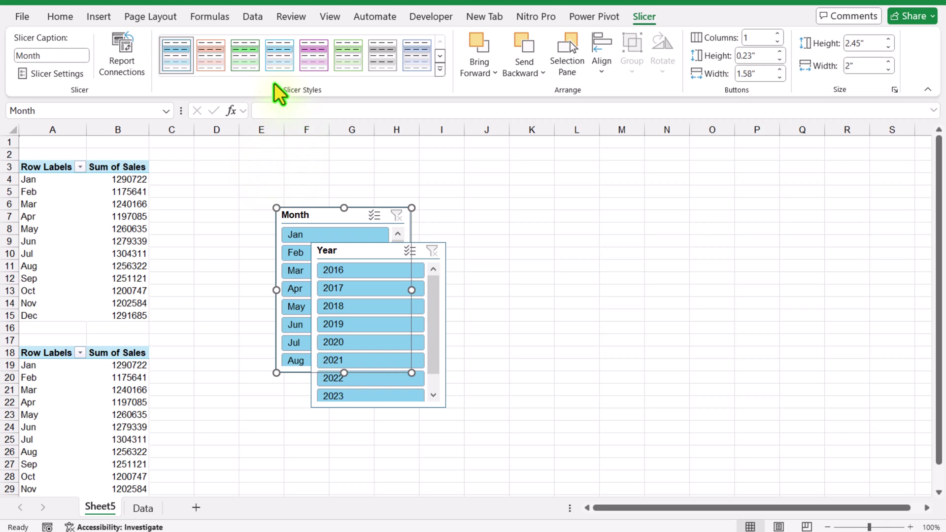
Step: Create a borderless duplicate of the current slicer style and apply it to the Month and Year slicers
right_click(173, 67)
click(198, 89)
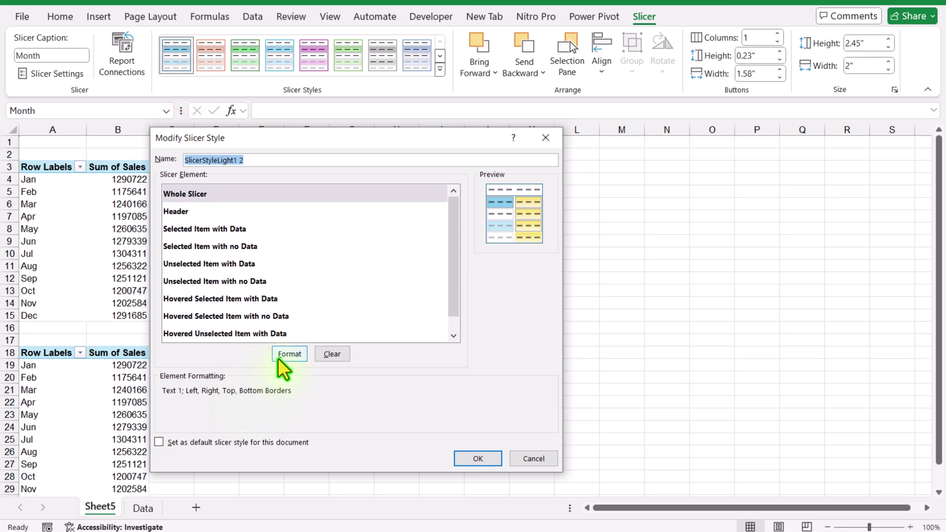
click(278, 359)
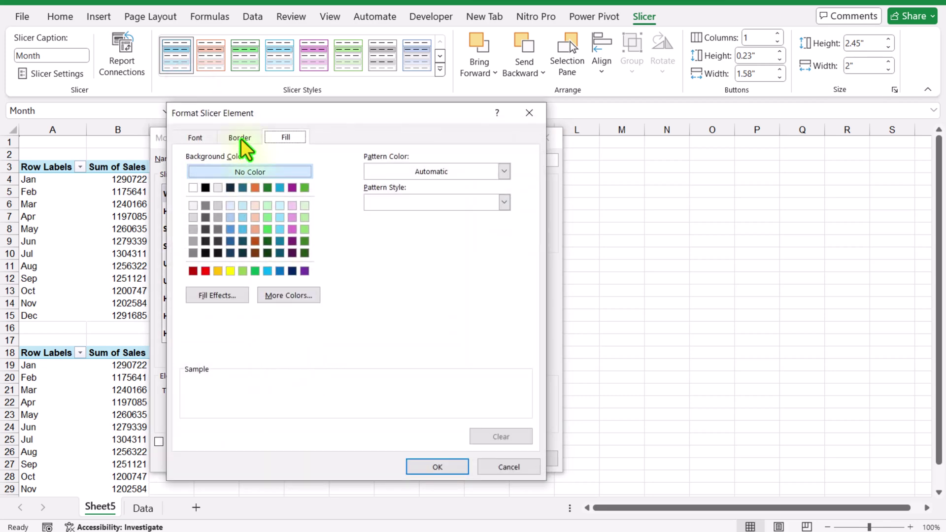
click(241, 139)
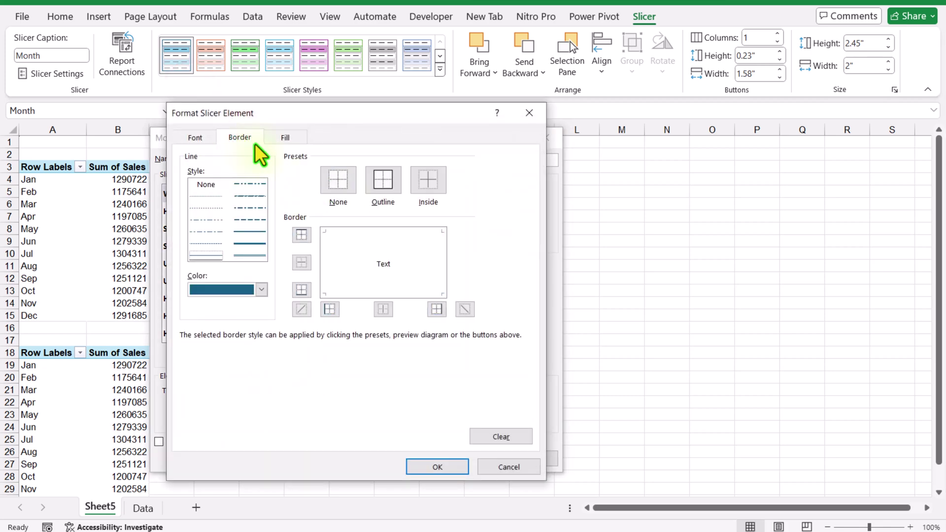
click(437, 467)
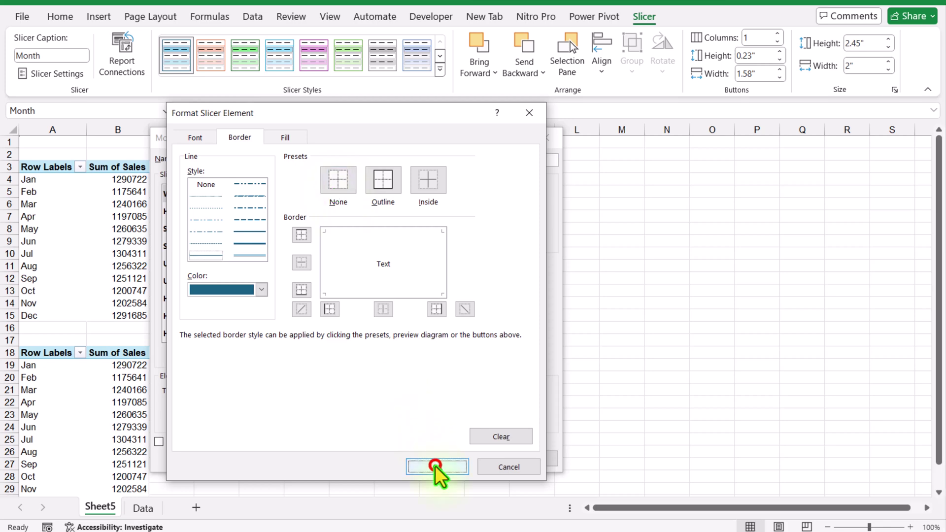
click(468, 458)
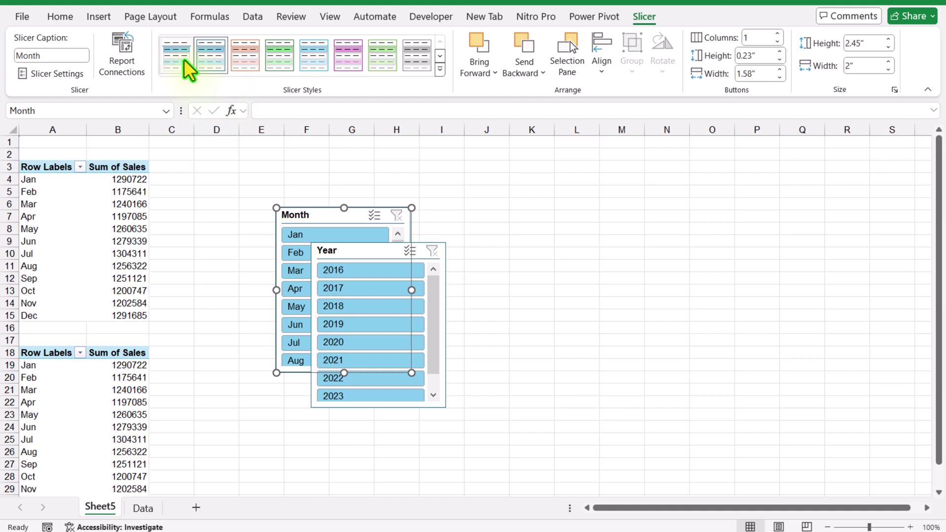
click(370, 252)
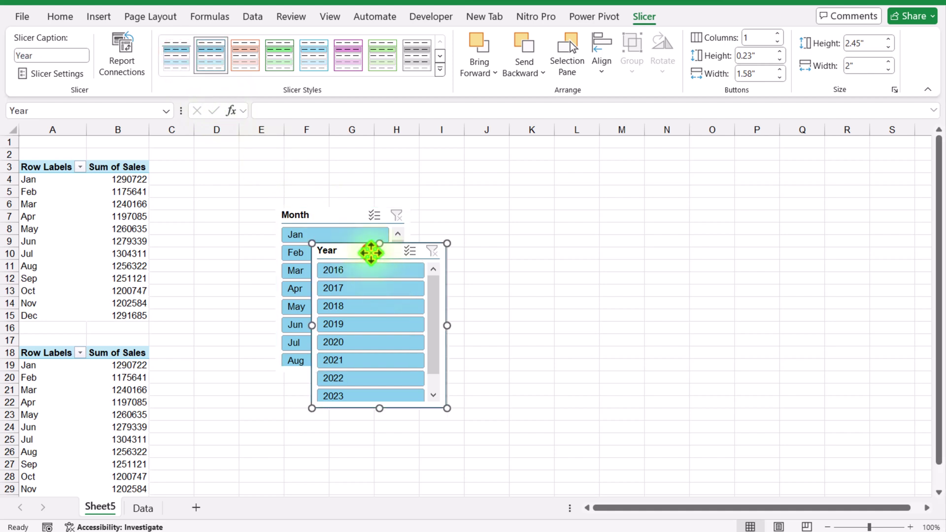
click(179, 68)
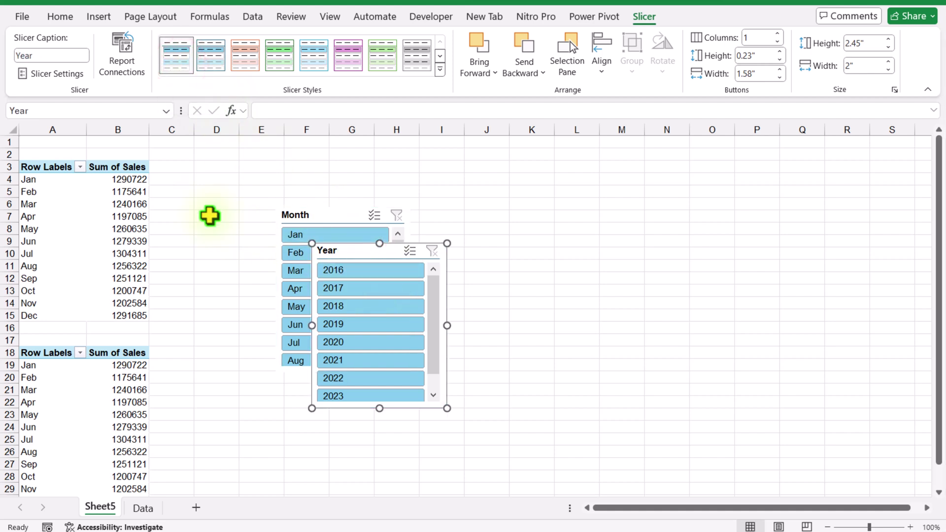
Step: Hide the headers of the Year and Month slicers
click(55, 75)
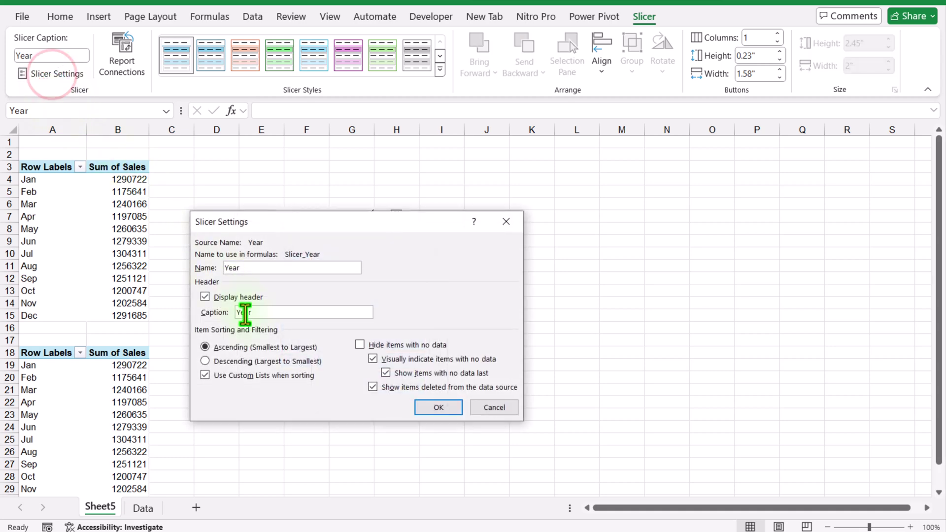
click(239, 298)
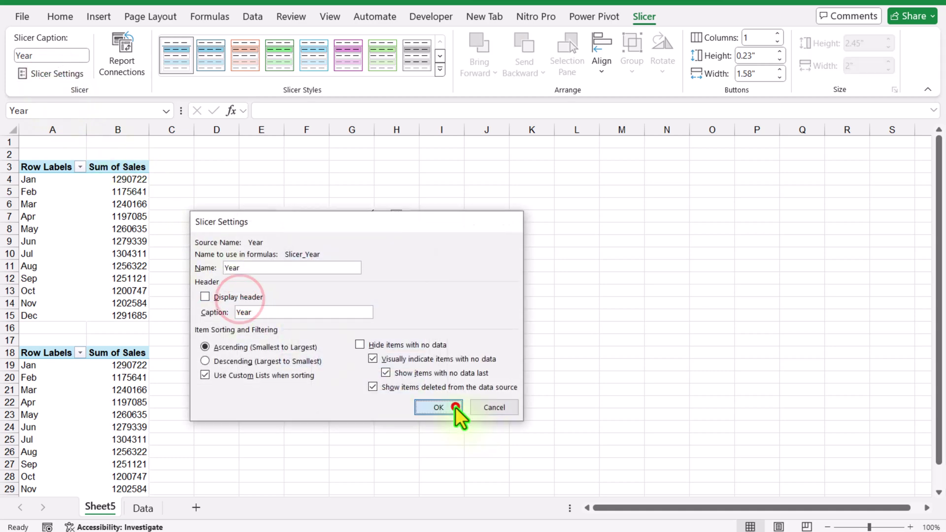
click(455, 408)
click(315, 215)
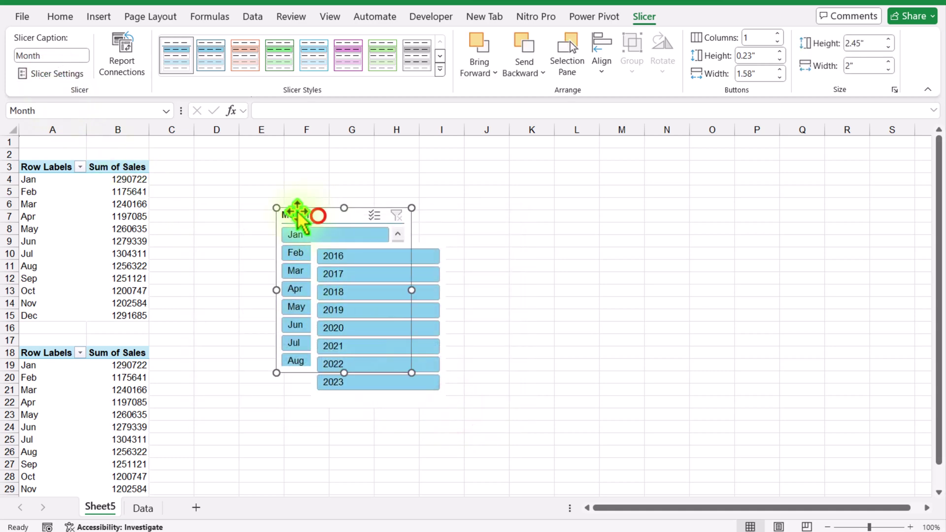
click(72, 75)
click(254, 300)
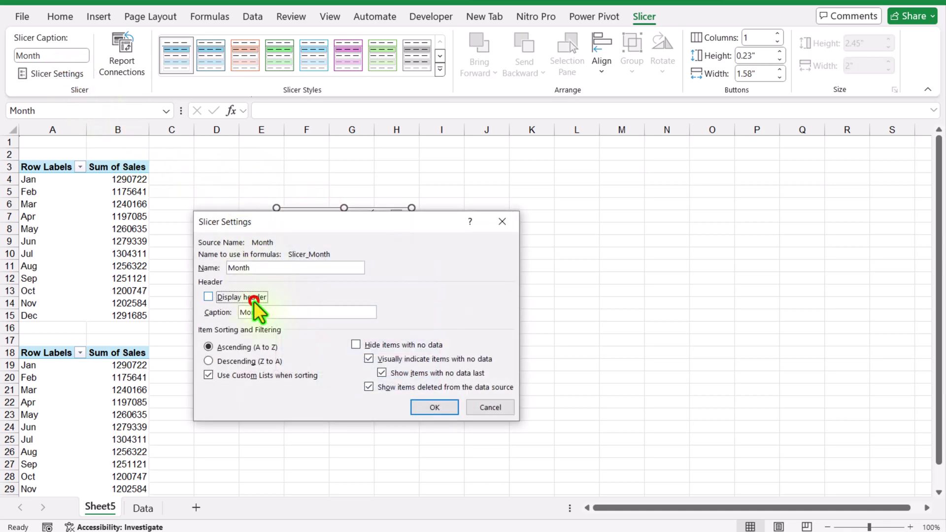
click(432, 403)
Step: Move both slicers together to the area around columns L to P, away from the PivotTables
click(354, 243)
drag(354, 243, 661, 238)
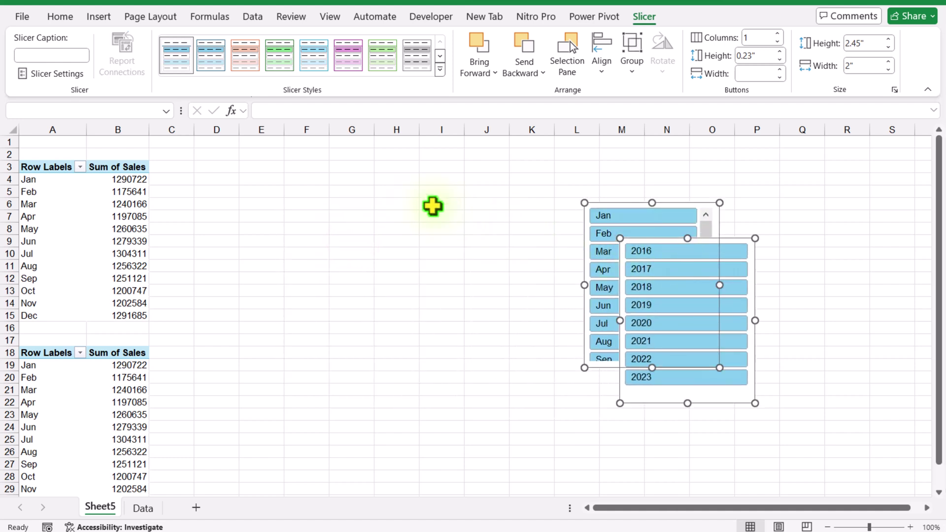
Step: Enter the headers Months, Total Sale and Selected Months Sales in cells D3 to F3
click(217, 167)
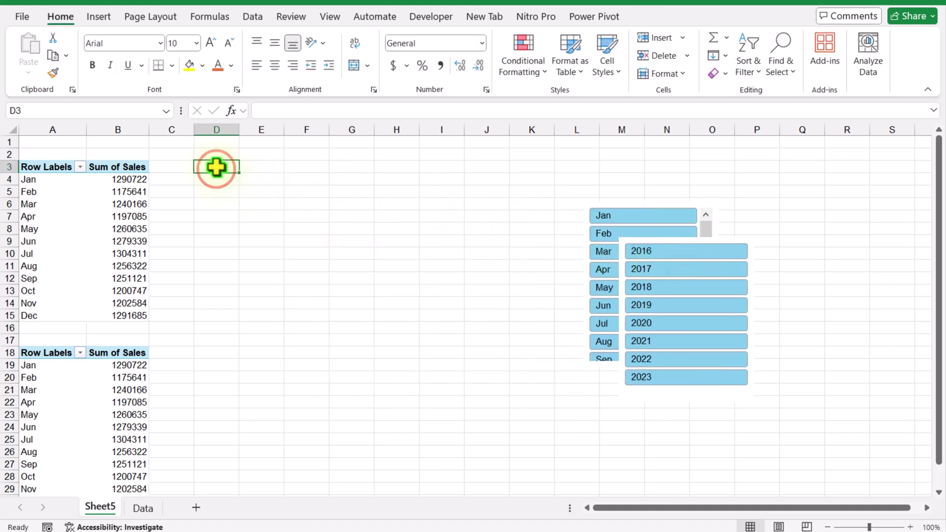
text(Month)
key(Tab)
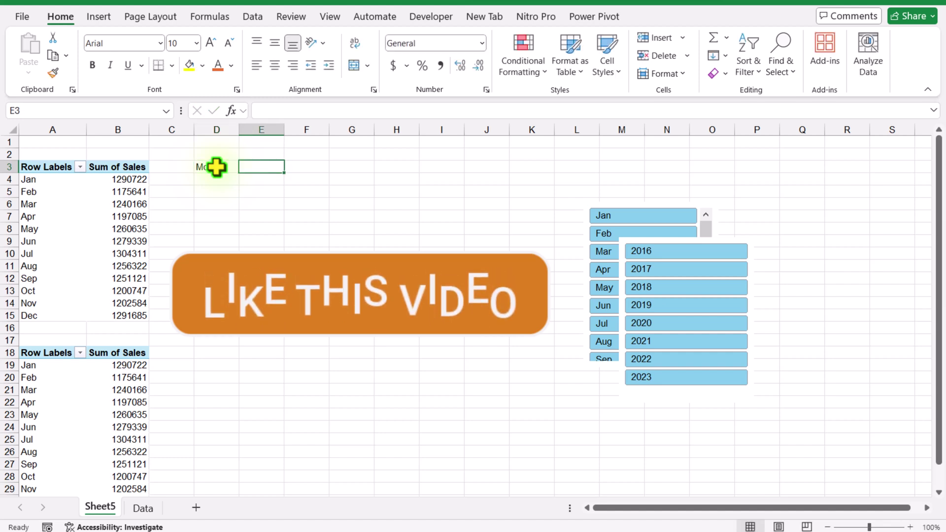
text(Total Sale)
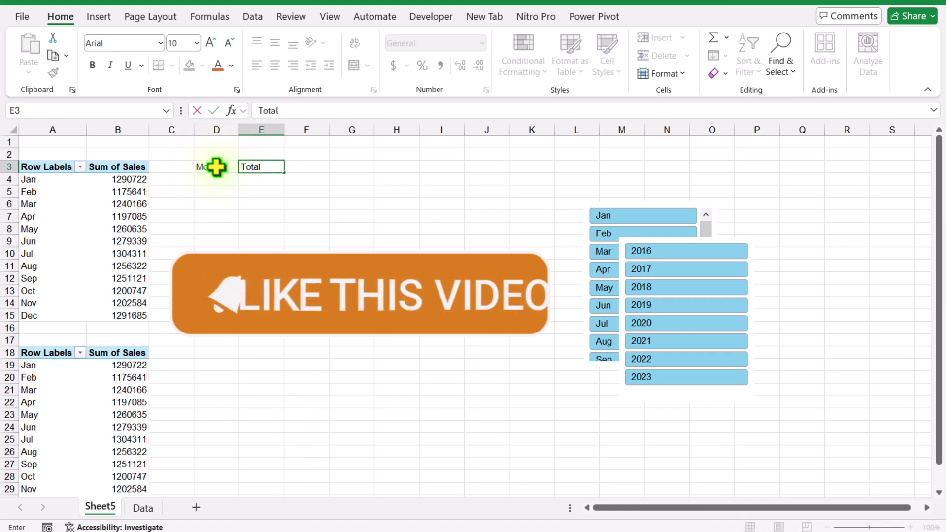
key(Tab)
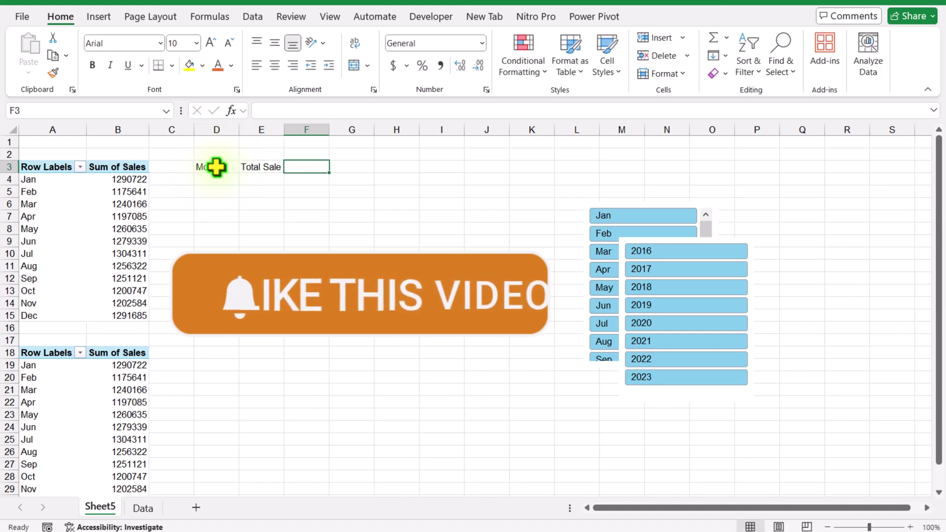
text(Selected Months)
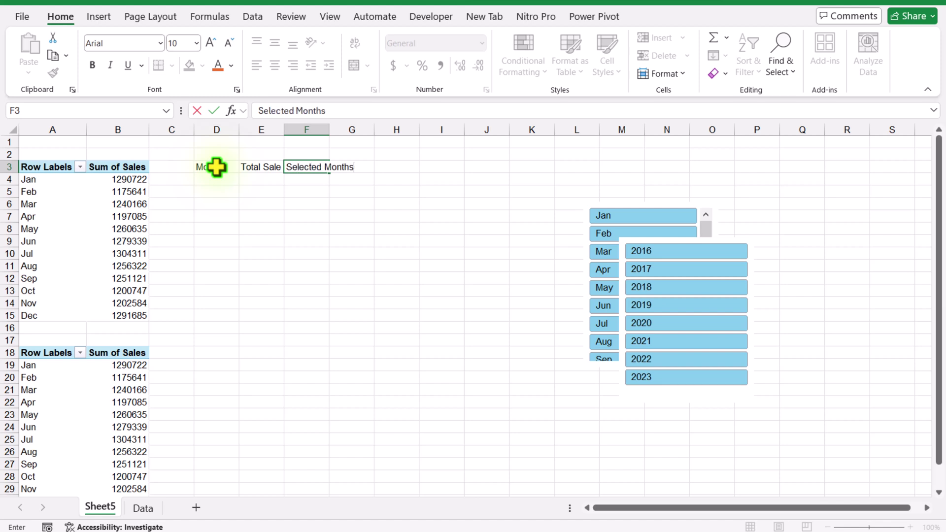
text( Sales)
key(Return)
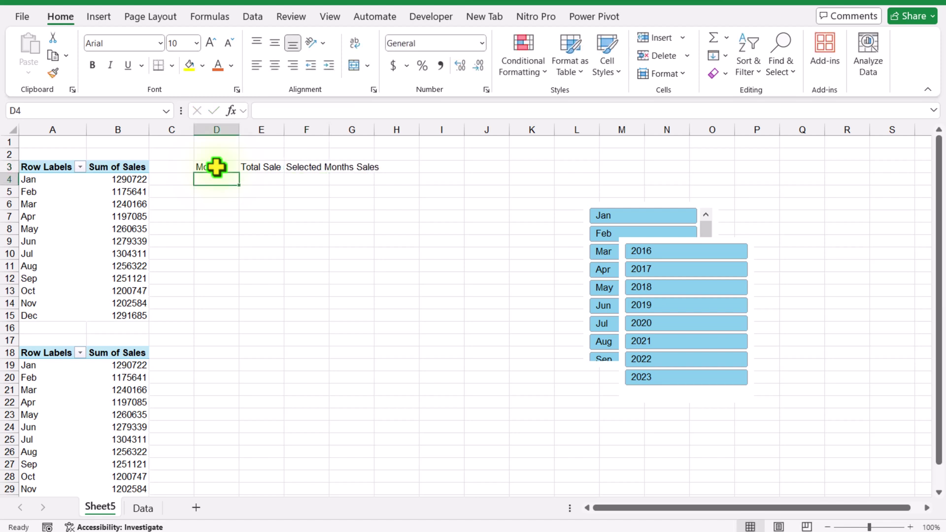
Step: Link D4 to the first PivotTable's month with =A4 and fill the formula through D15
text(=)
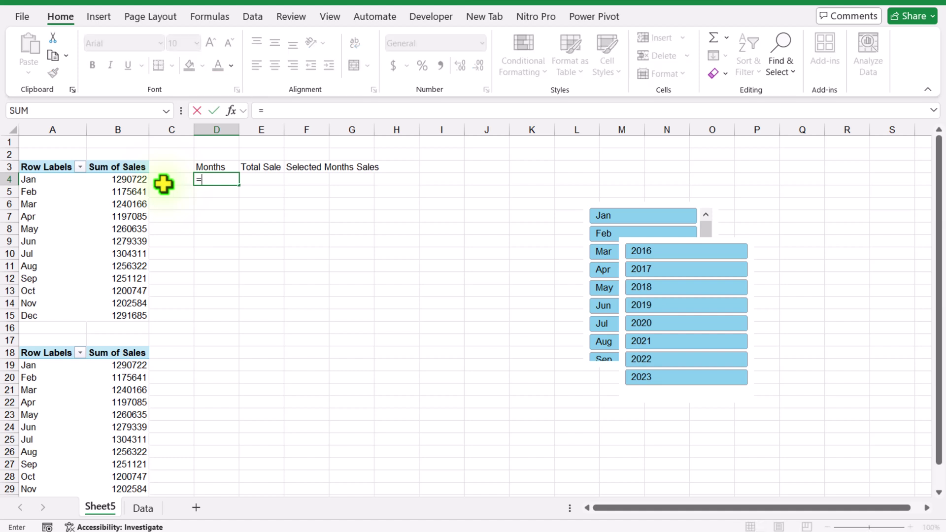
click(41, 182)
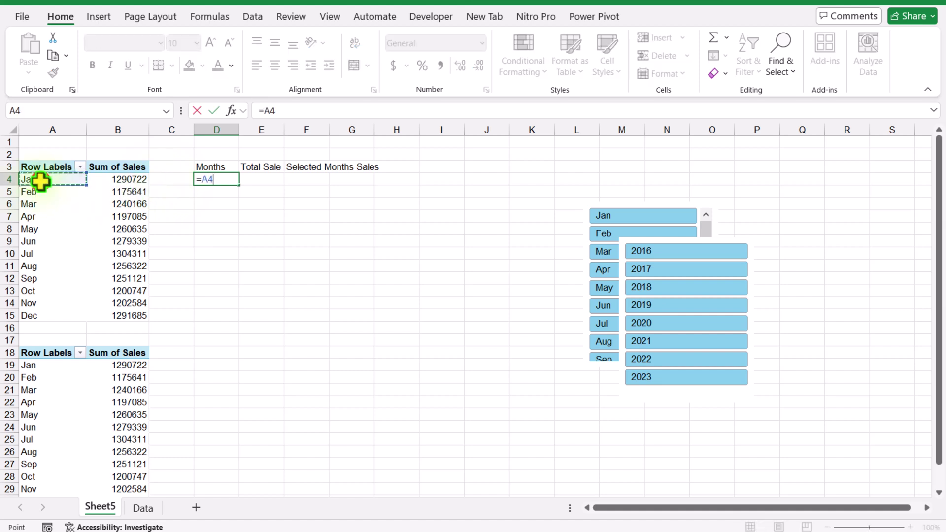
key(Return)
click(227, 180)
drag(240, 186, 239, 321)
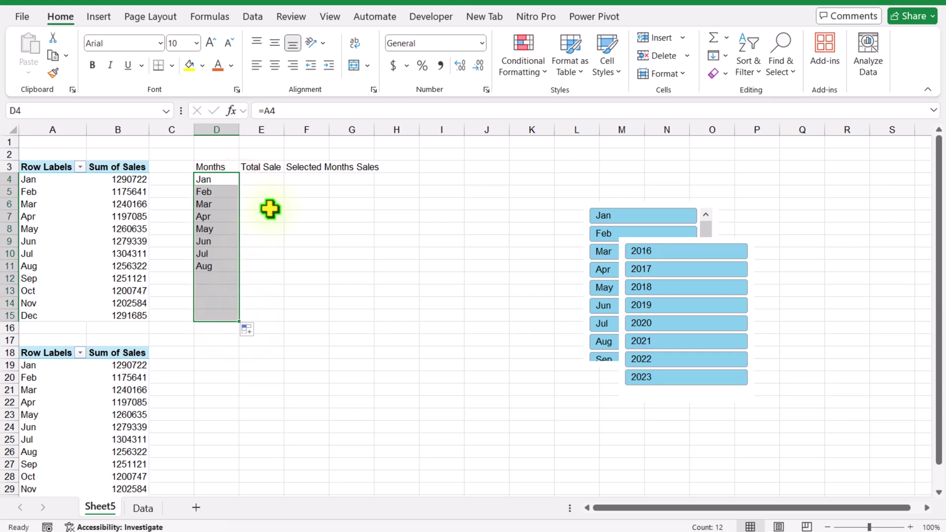
Step: Enter =B4 in E4 as a plain cell reference to the PivotTable sales and fill it through E15
click(276, 178)
text(=)
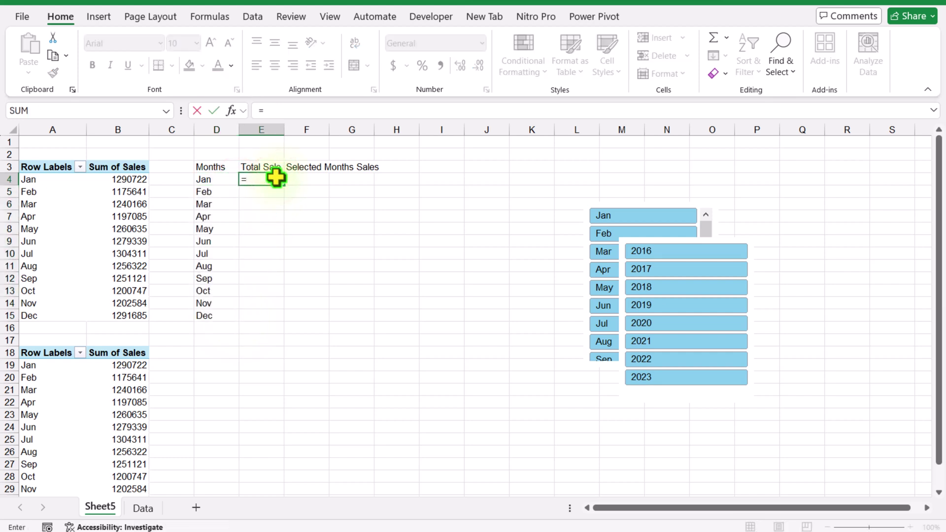
click(134, 181)
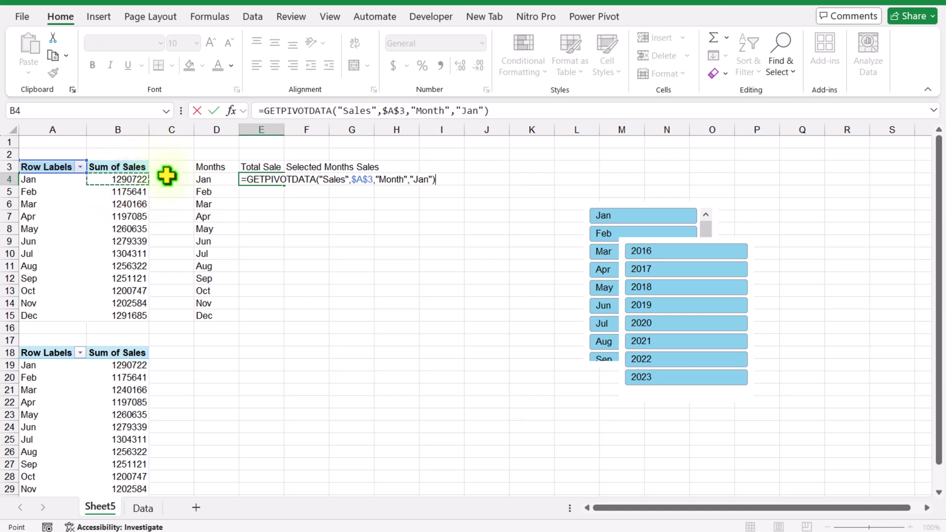
click(166, 178)
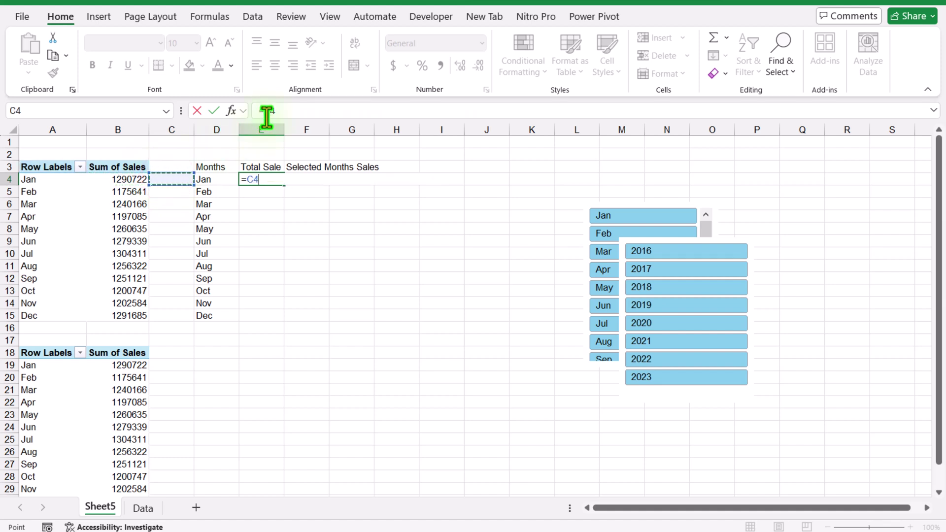
key(Left)
key(BackSpace)
text(B)
key(Return)
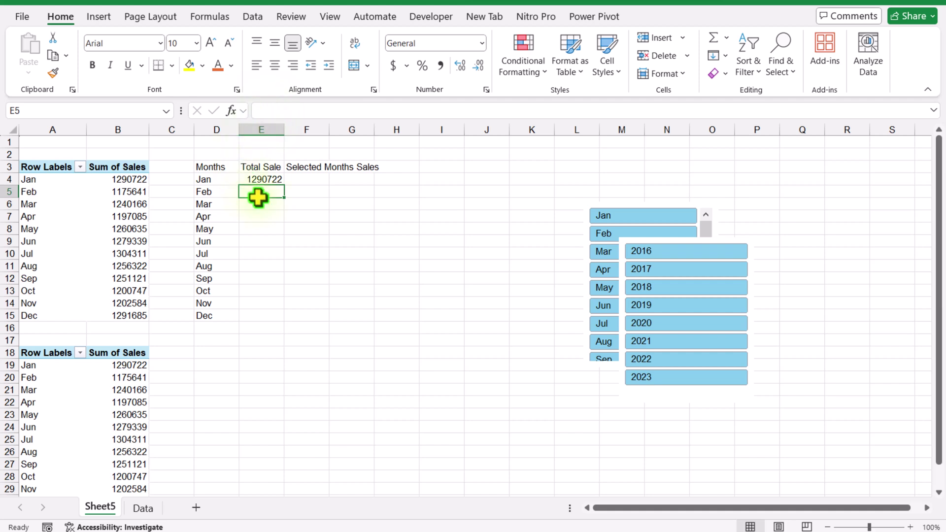
click(270, 180)
double_click(284, 185)
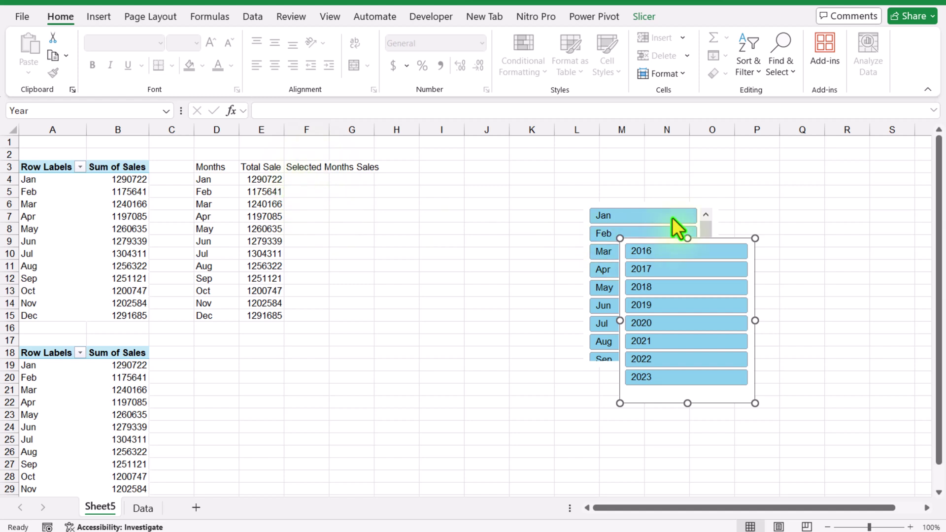
Step: Move the Month slicer away from the Year slicer to around columns K to M, and filter by Feb and 2019
drag(656, 202, 572, 189)
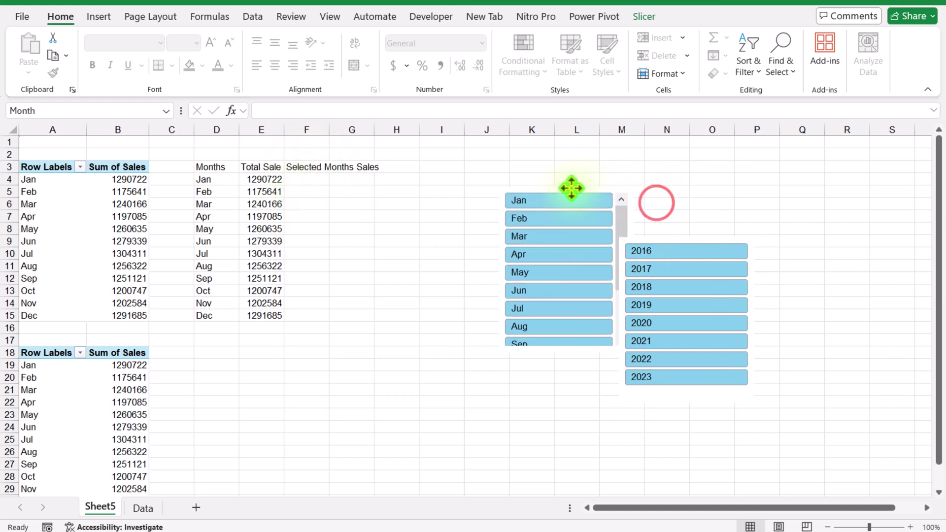
click(567, 217)
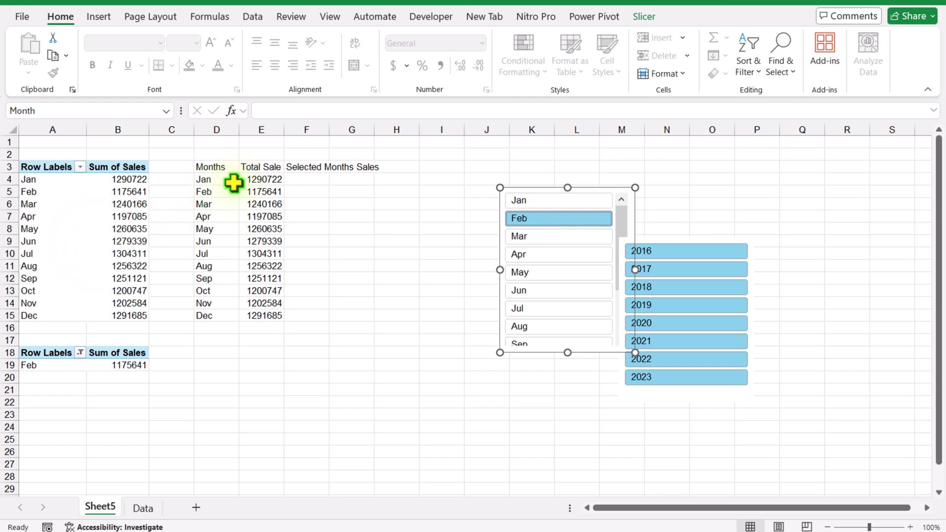
click(685, 302)
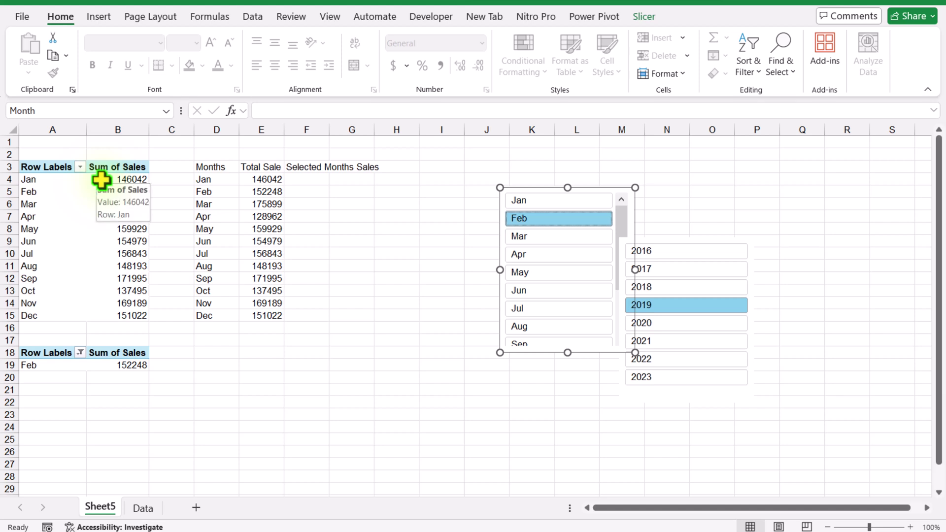
Step: Enter =XLOOKUP(D4:D15,A19:A32,B19:B32,"") in F4 to return the selected month's sales from the second PivotTable
click(315, 179)
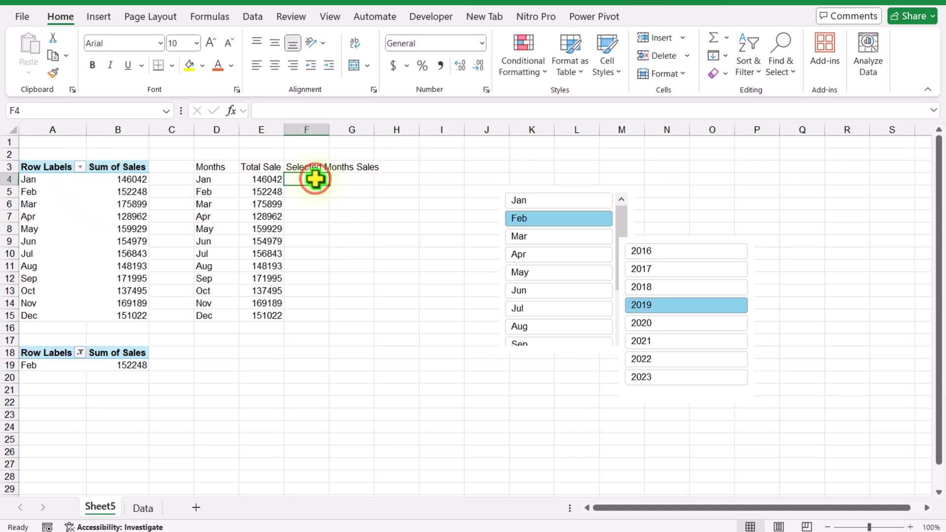
text(=xlo)
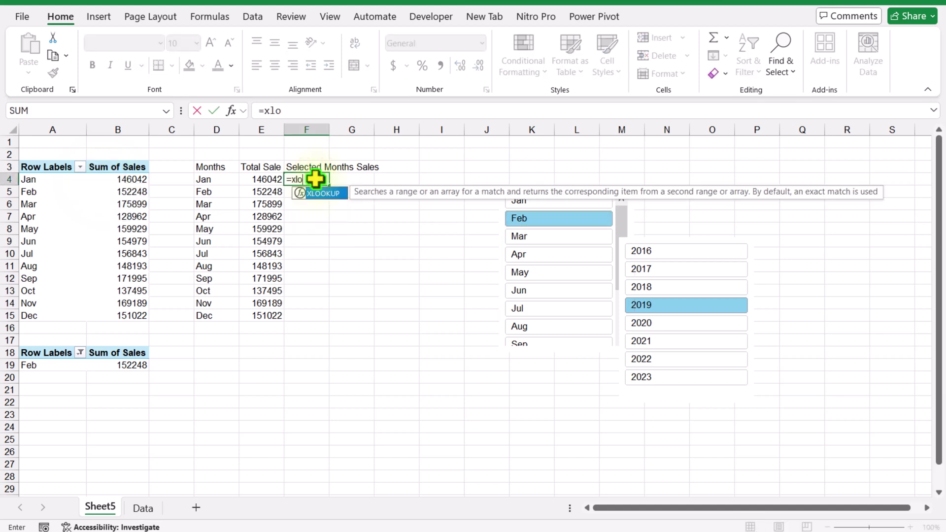
text(okup()
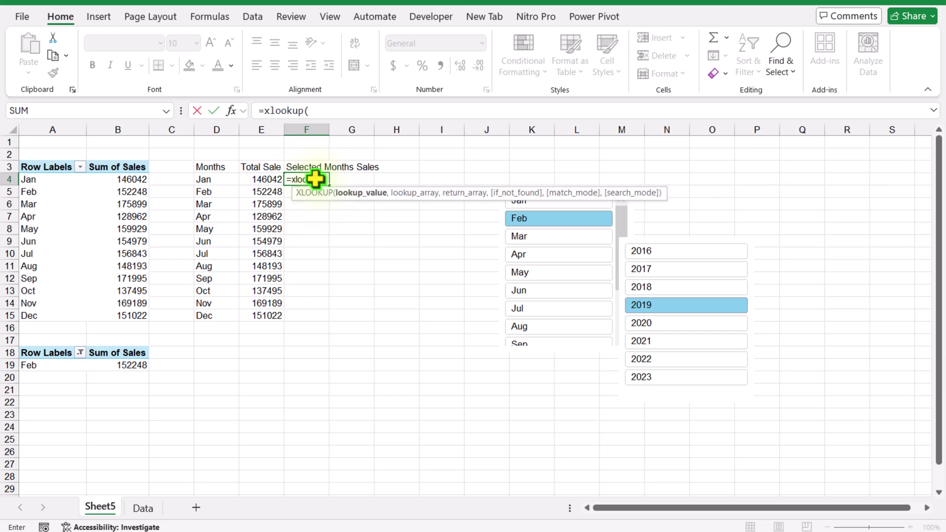
drag(223, 176, 218, 315)
text(,)
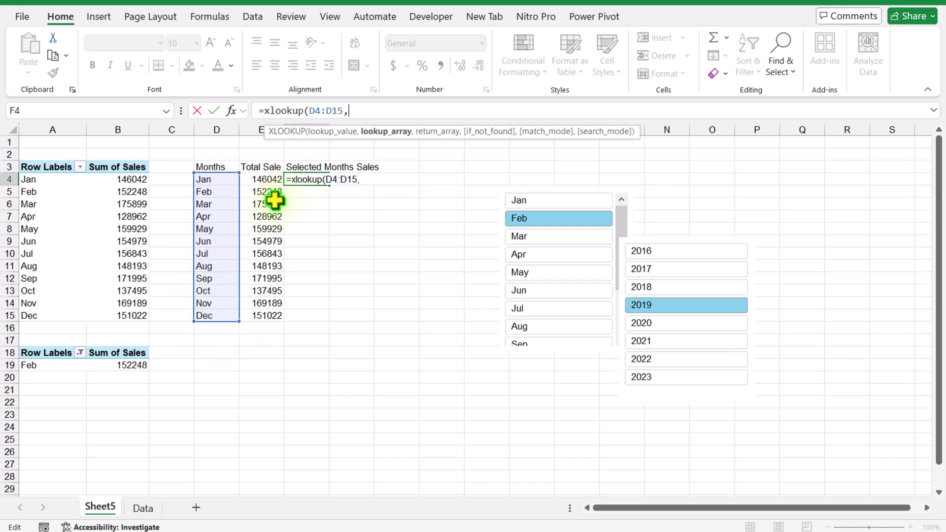
scroll(87, 338, down, 2)
drag(43, 292, 35, 450)
text(,)
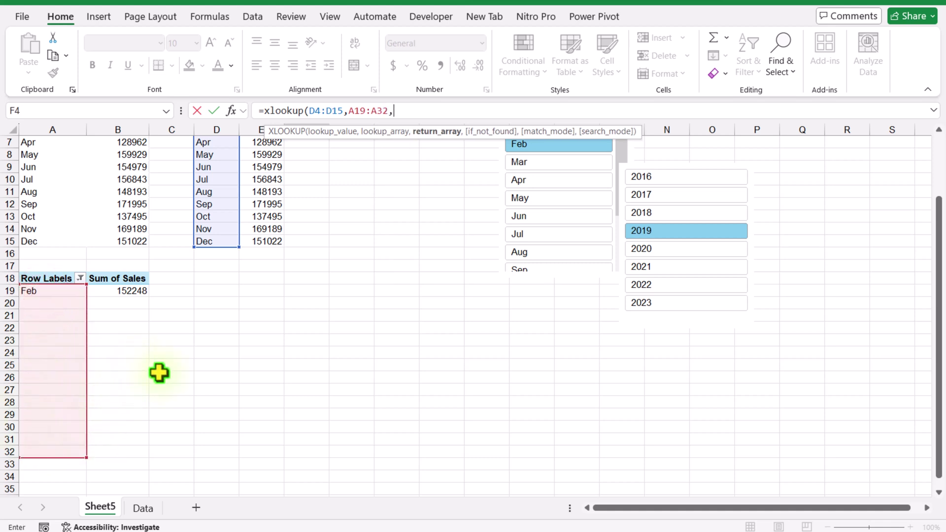
drag(113, 292, 109, 449)
text(,)
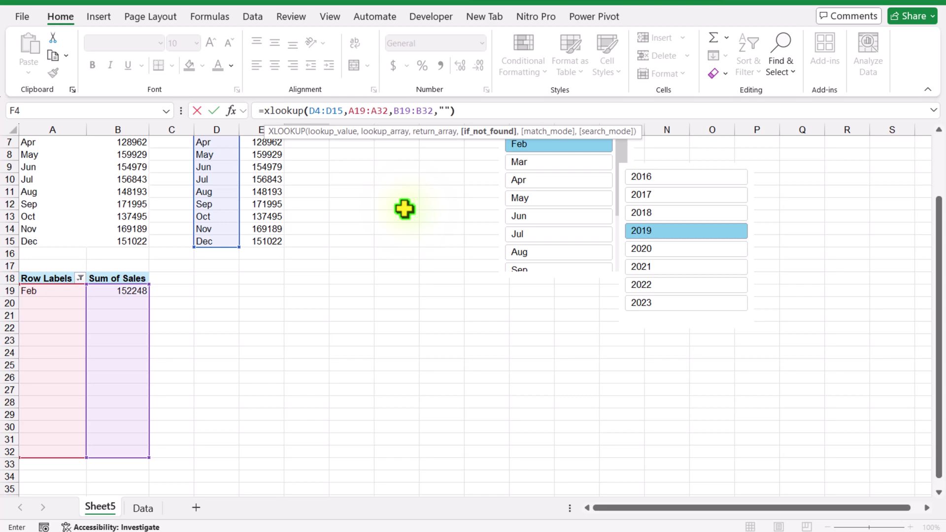
text(""))
key(Return)
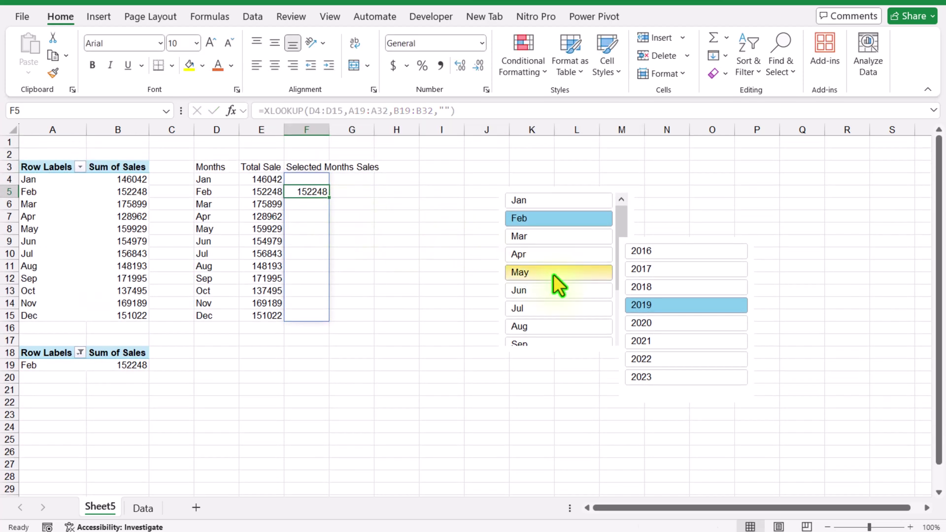
Step: Test the lookup column by switching the Month slicer between several months, ending on May
click(555, 276)
click(554, 239)
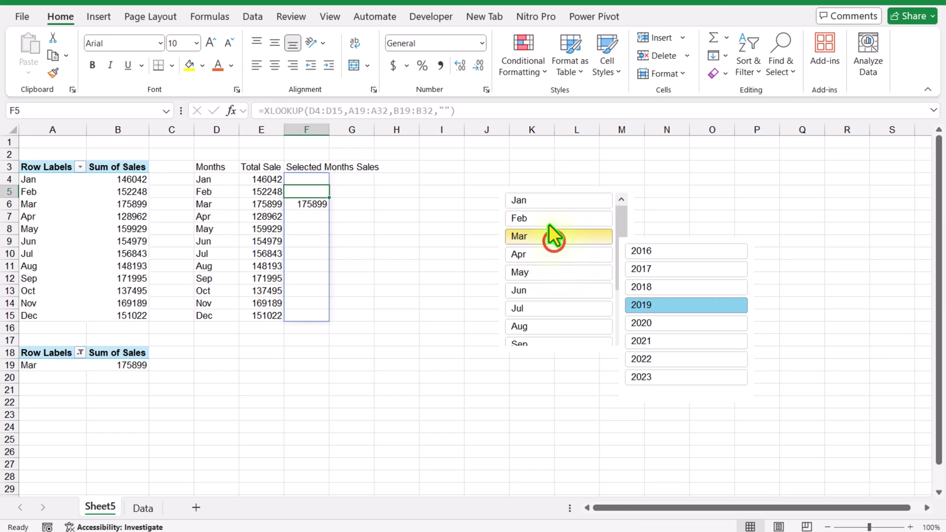
click(548, 220)
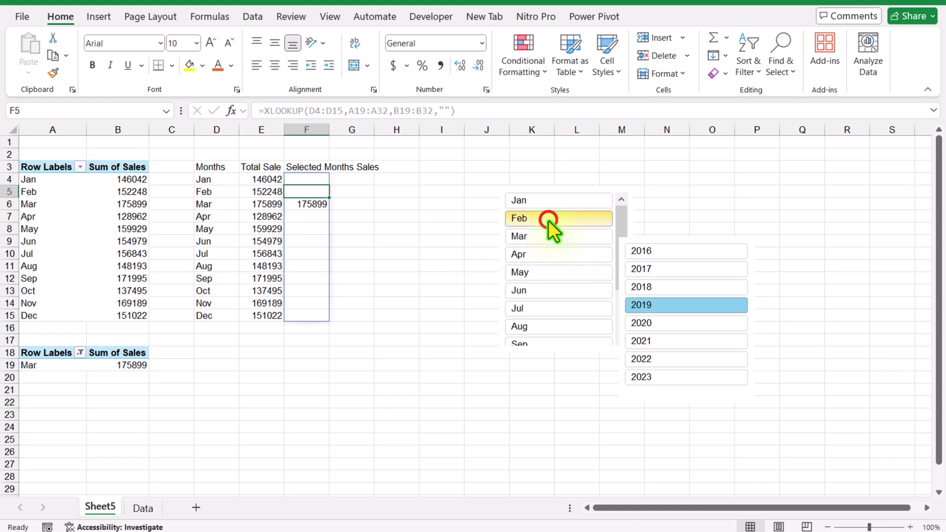
click(554, 273)
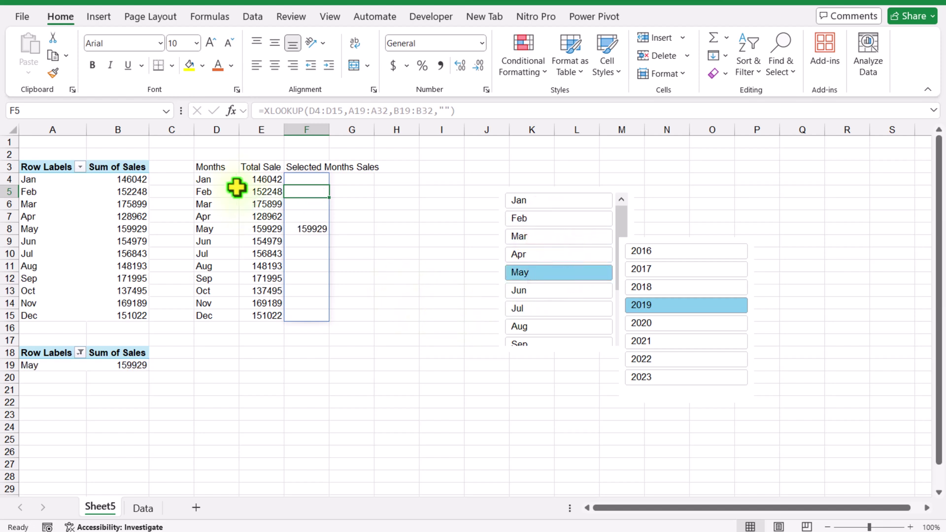
Step: Insert a clustered column chart based on the range D3:F15
drag(215, 170, 307, 314)
click(94, 22)
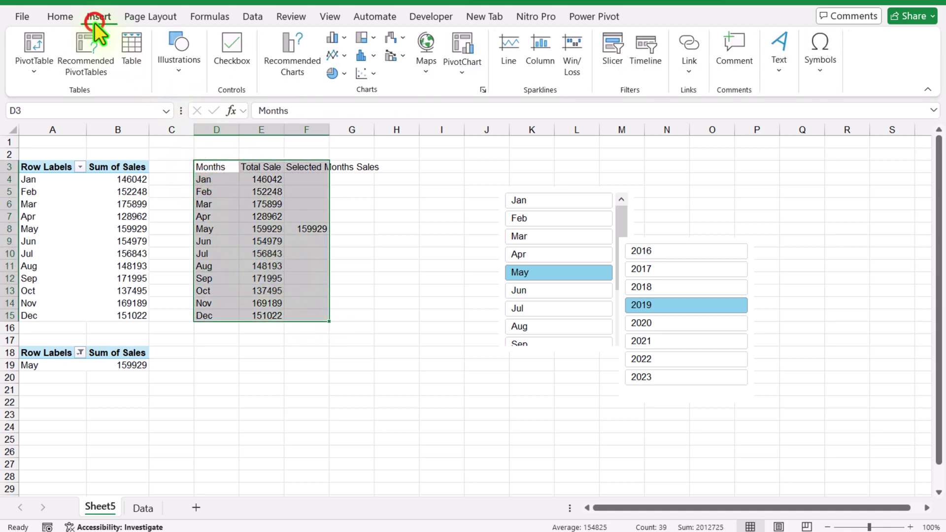
click(280, 68)
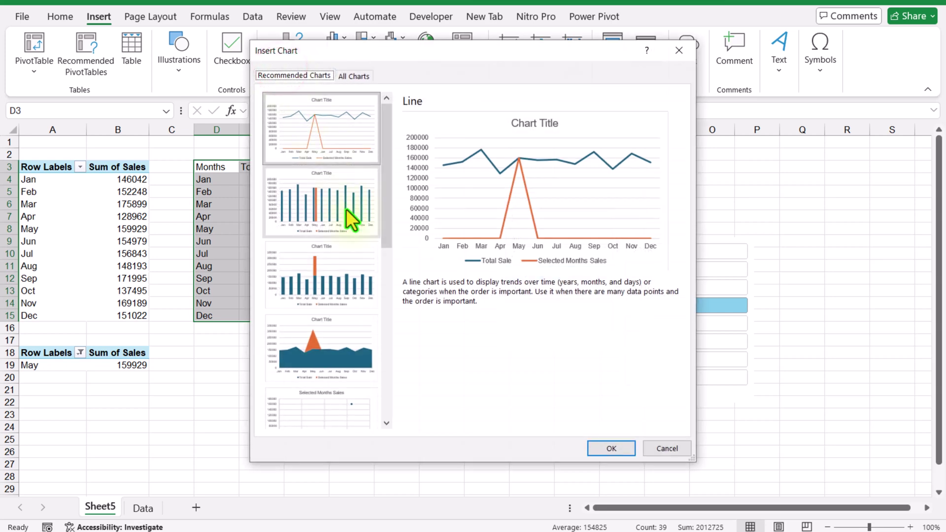
click(348, 207)
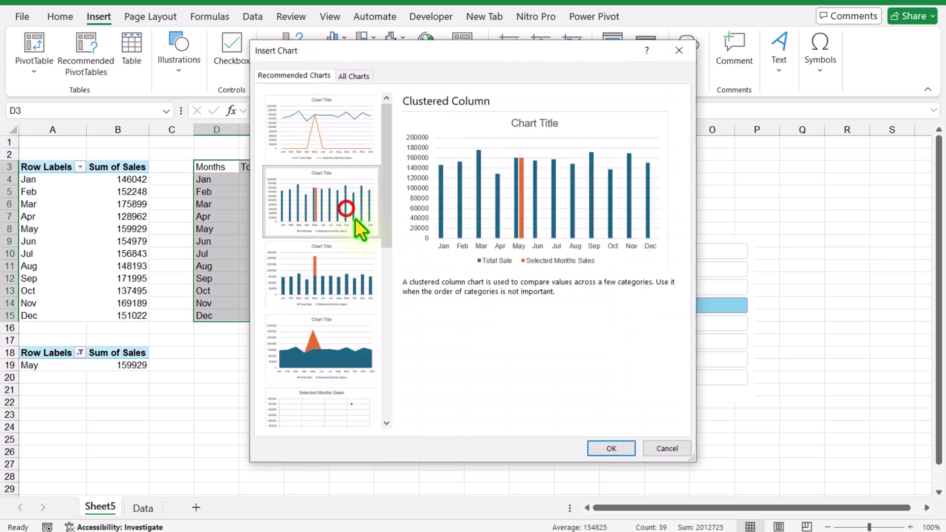
click(611, 448)
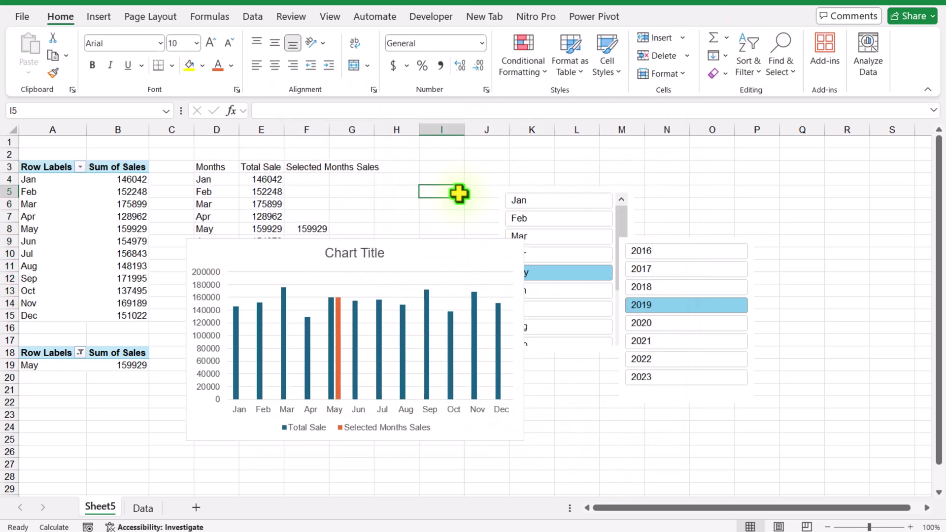
Step: Cut the chart together with the Month and Year slicers from Sheet5 and paste them into a new worksheet
click(457, 250)
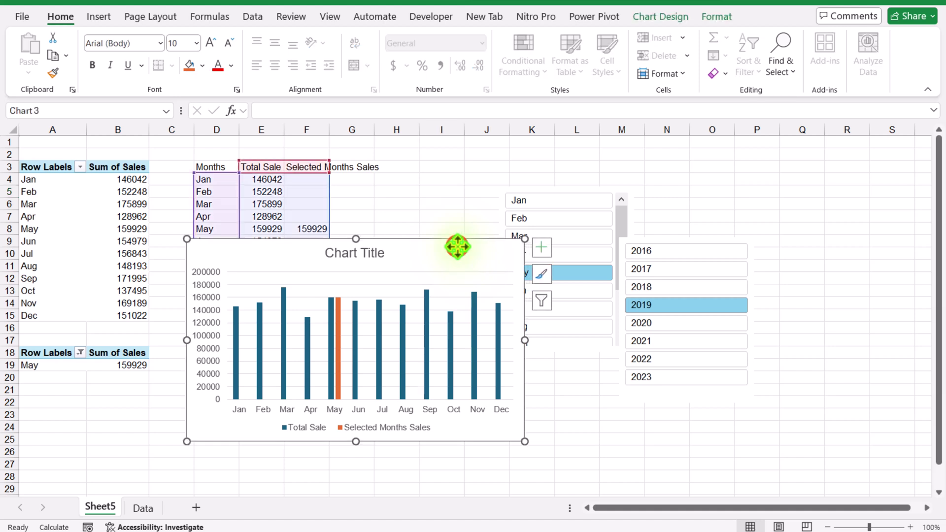
ctrl+click(565, 190)
ctrl+click(714, 245)
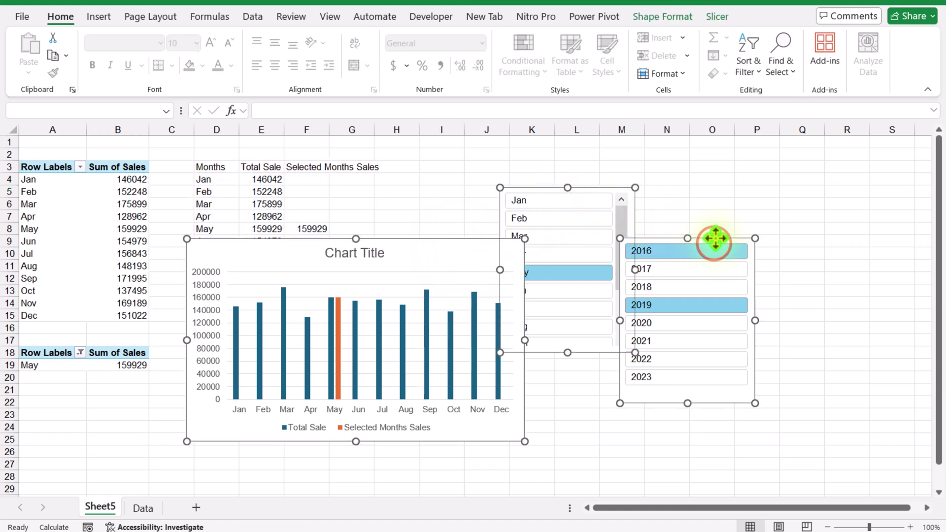
key(Delete)
click(196, 507)
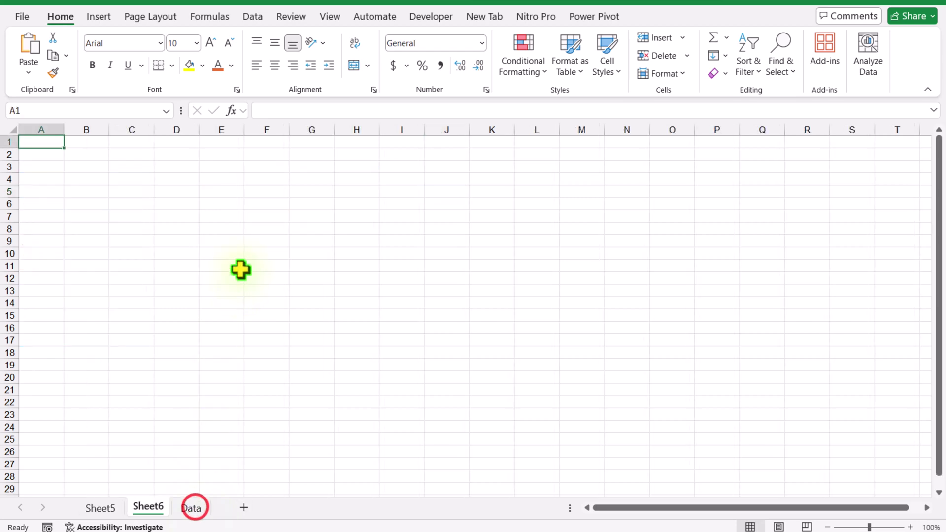
key(ctrl+v)
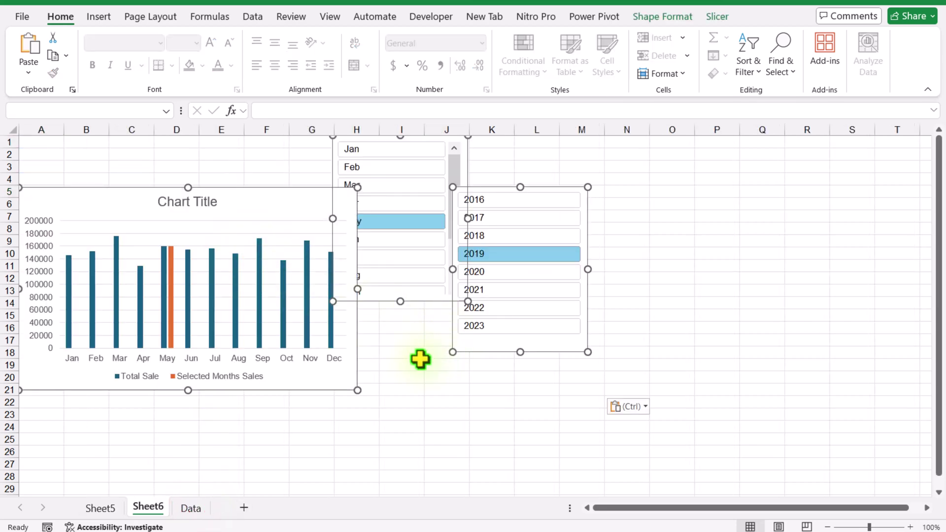
Step: Move the Month slicer clear of the chart, reposition and widen the chart, and place the Year slicer beside it
click(415, 361)
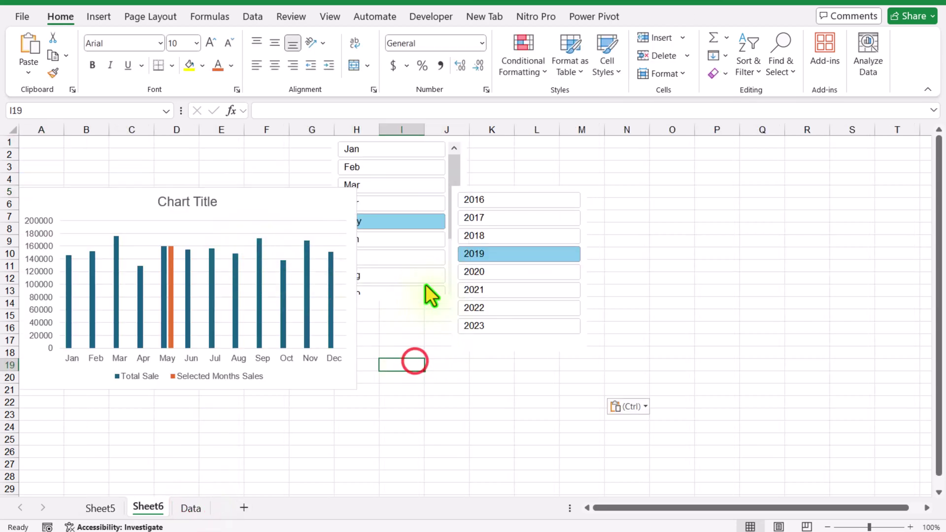
drag(424, 300, 602, 476)
drag(315, 192, 359, 164)
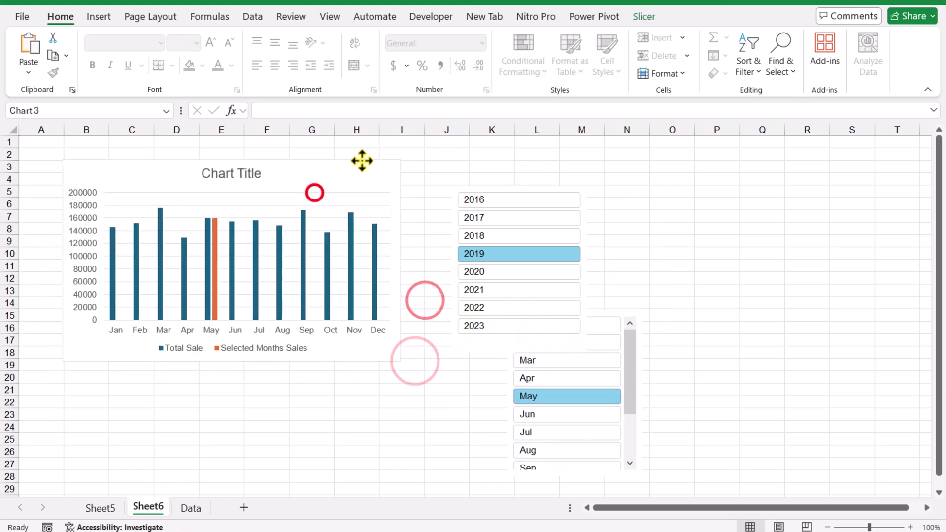
drag(403, 264, 533, 264)
drag(569, 189, 650, 160)
Step: Set the Month slicer to 12 columns and move it beneath the chart
click(528, 473)
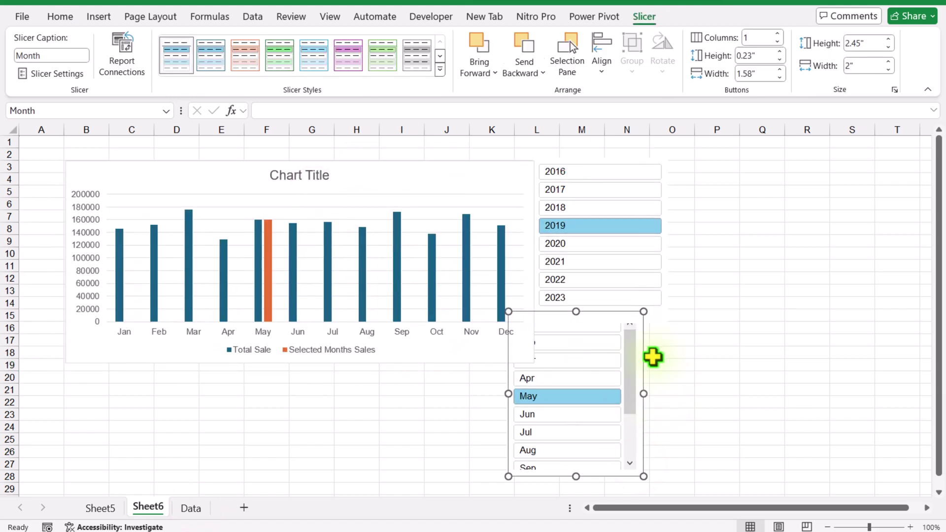
click(779, 33)
click(779, 34)
click(779, 34)
click(779, 33)
drag(644, 354, 207, 407)
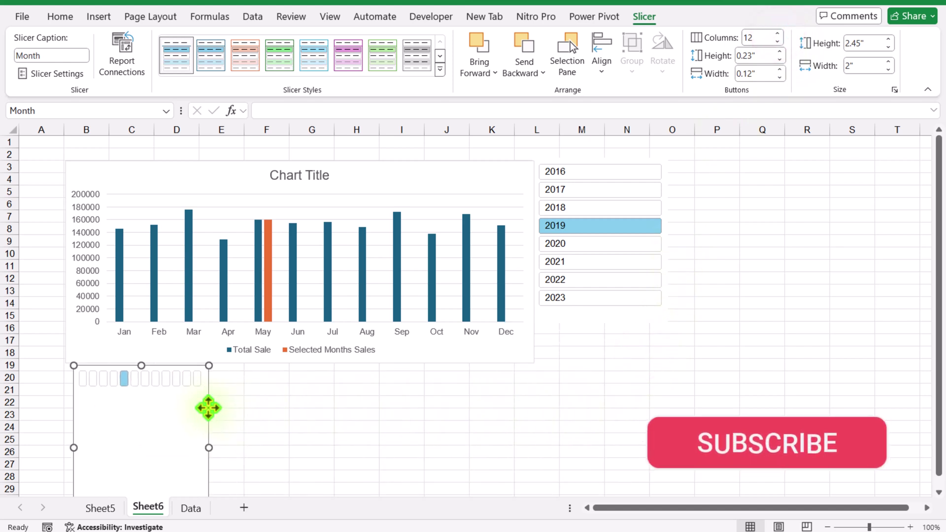
Step: Set the chart's Total Sale series to a 10% gap width and a 100% series overlap
click(222, 315)
right_click(223, 315)
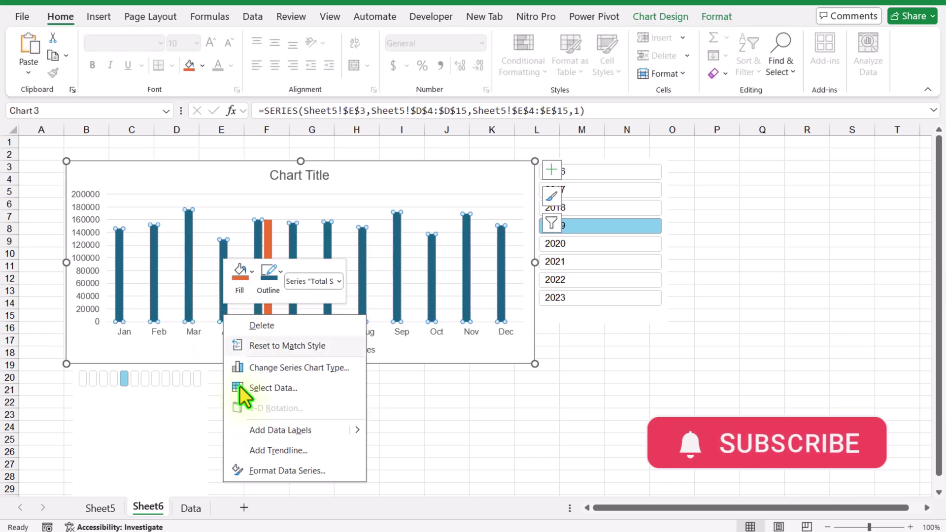
click(267, 469)
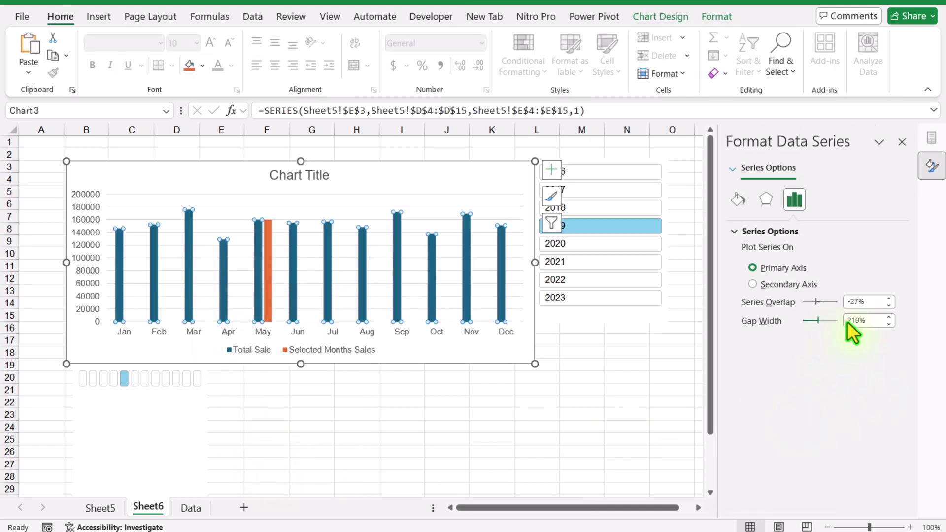
drag(870, 319, 816, 319)
text(10)
key(Return)
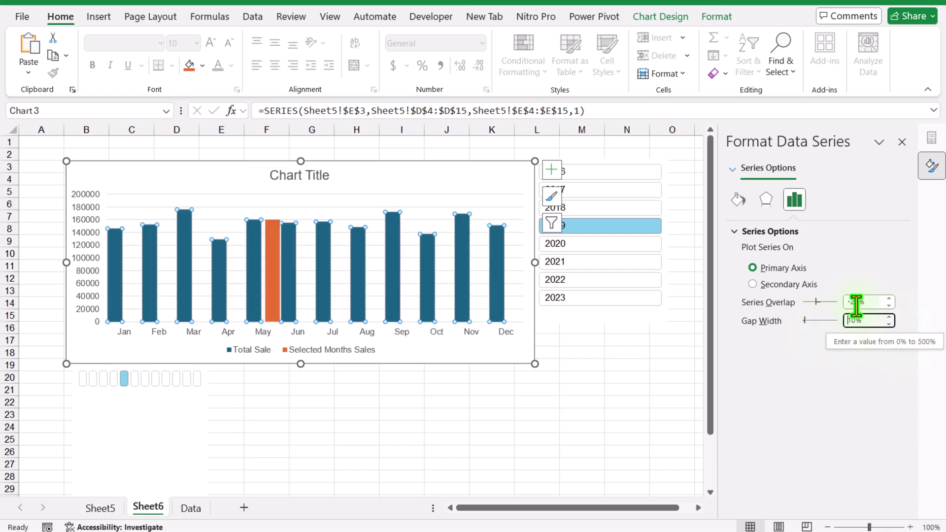
drag(815, 304, 849, 308)
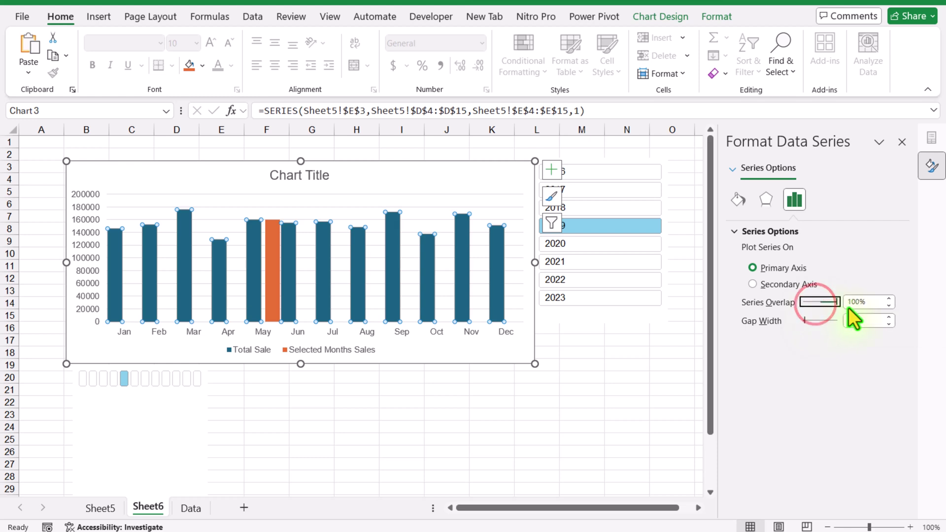
Step: Delete the chart's legend and its horizontal month axis
click(327, 353)
key(Delete)
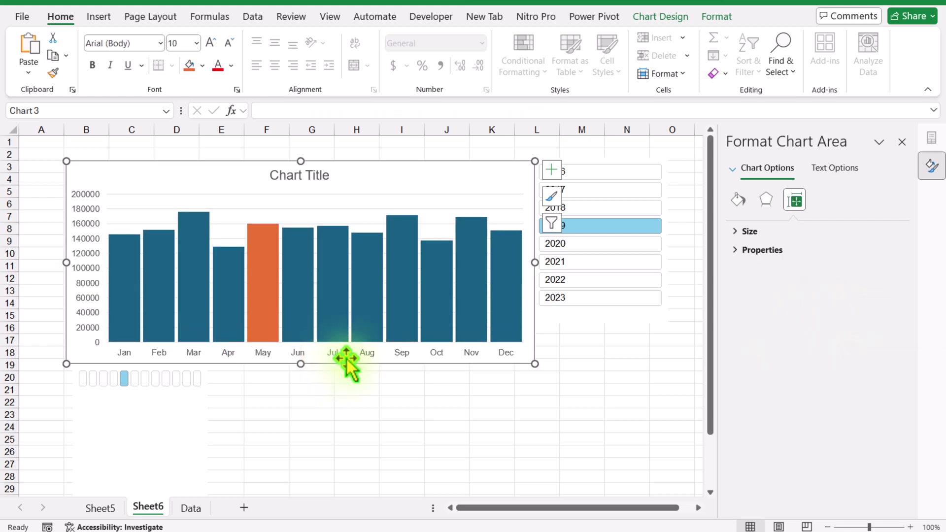
click(334, 353)
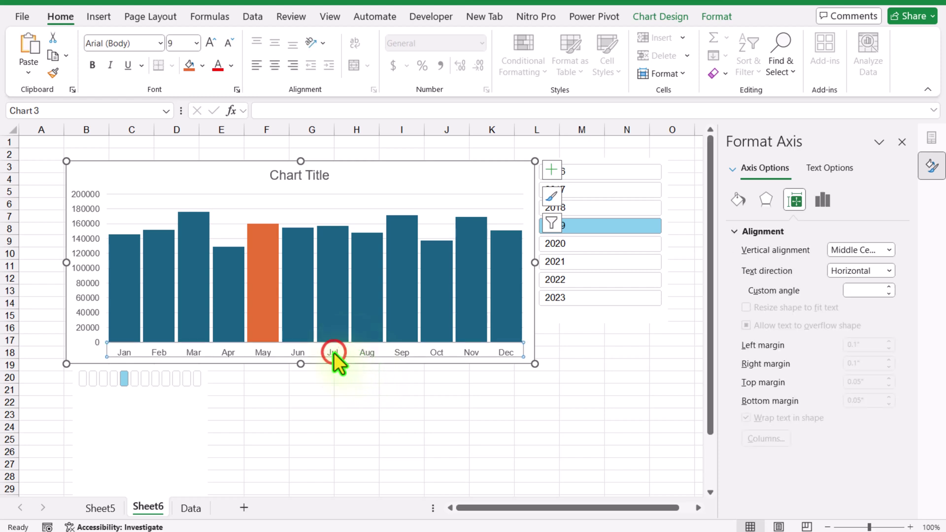
key(Delete)
Step: Shorten the chart's plot area from below and increase the chart height to about 3.81" to make room for the Month slicer
click(728, 18)
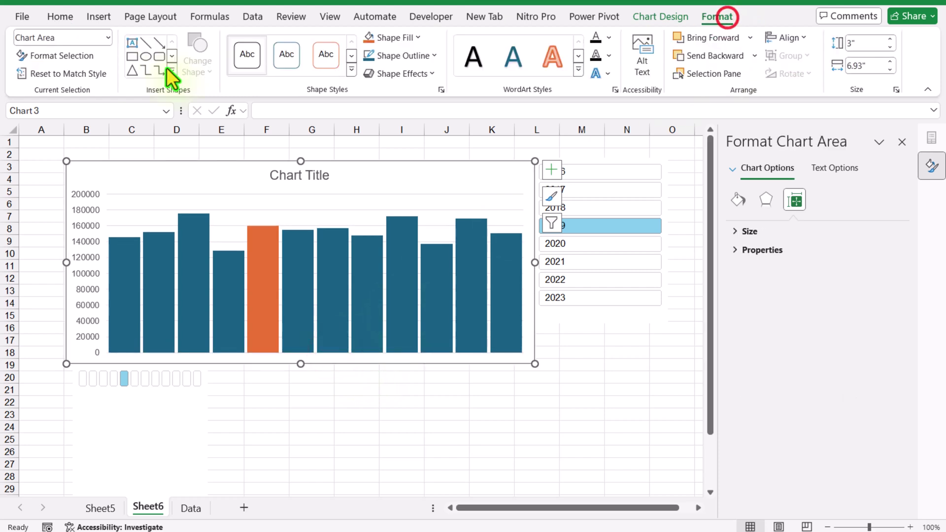
click(108, 39)
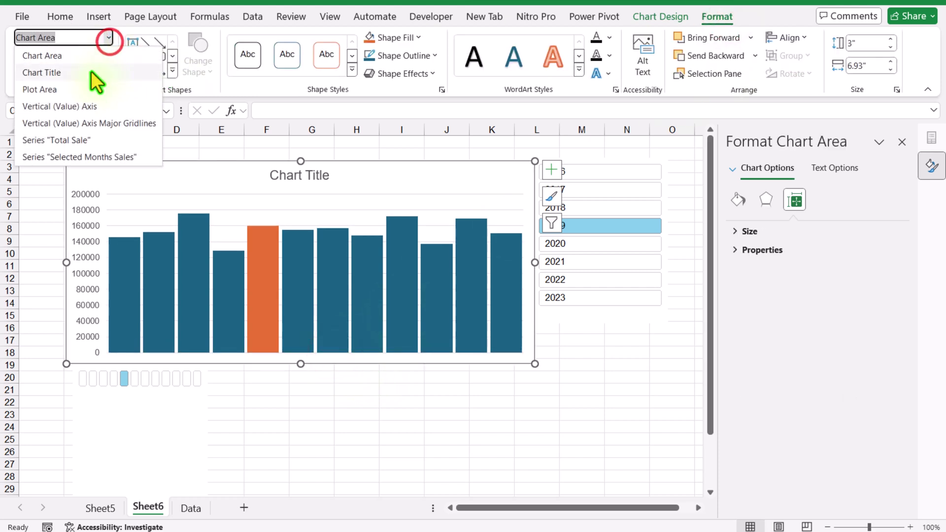
click(74, 90)
drag(315, 352, 314, 305)
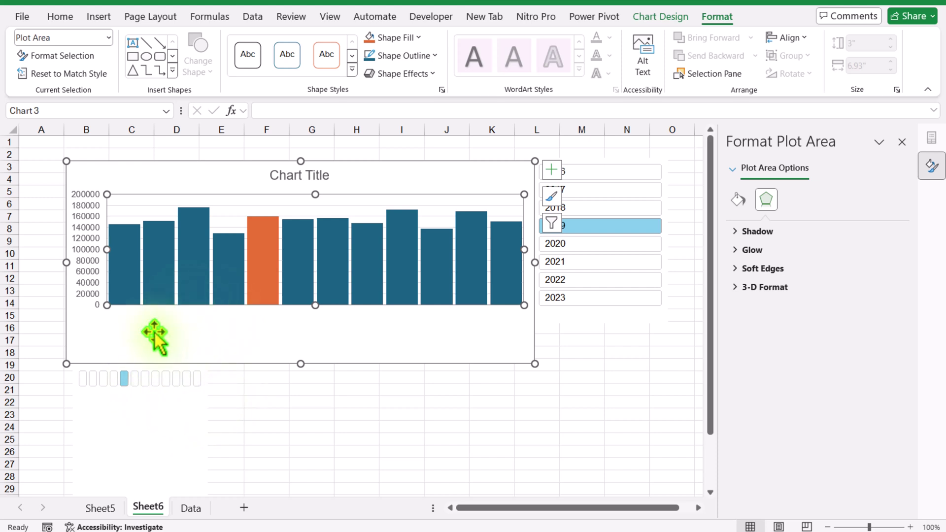
drag(299, 362, 308, 419)
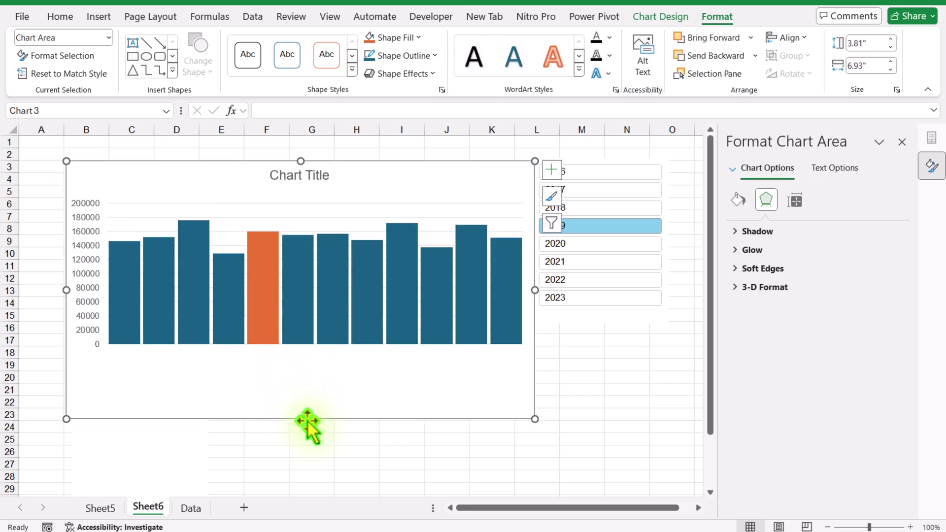
Step: Bring the Month slicer to the front of the chart
click(175, 438)
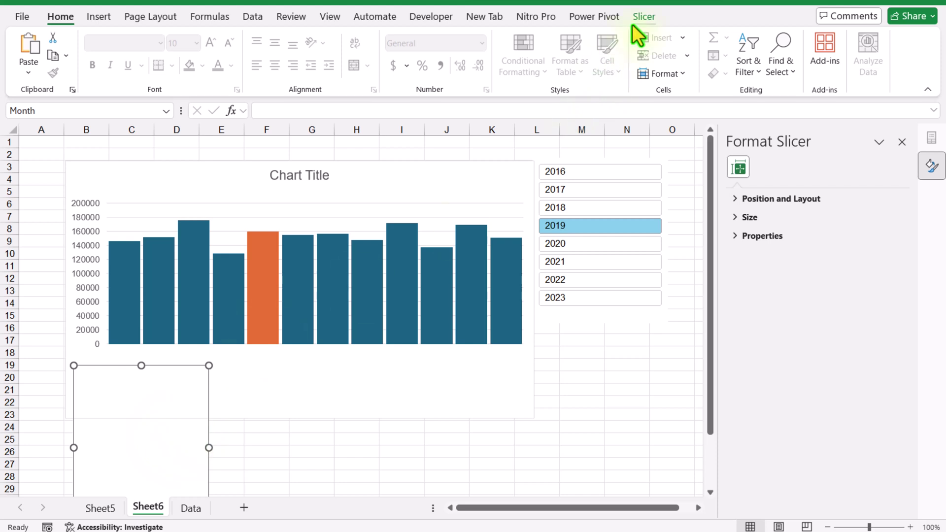
click(644, 19)
click(477, 78)
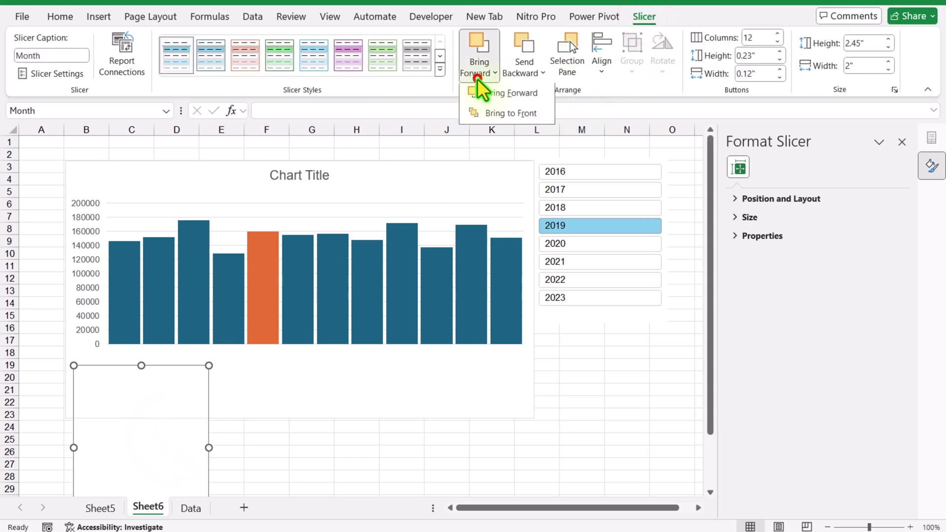
click(490, 114)
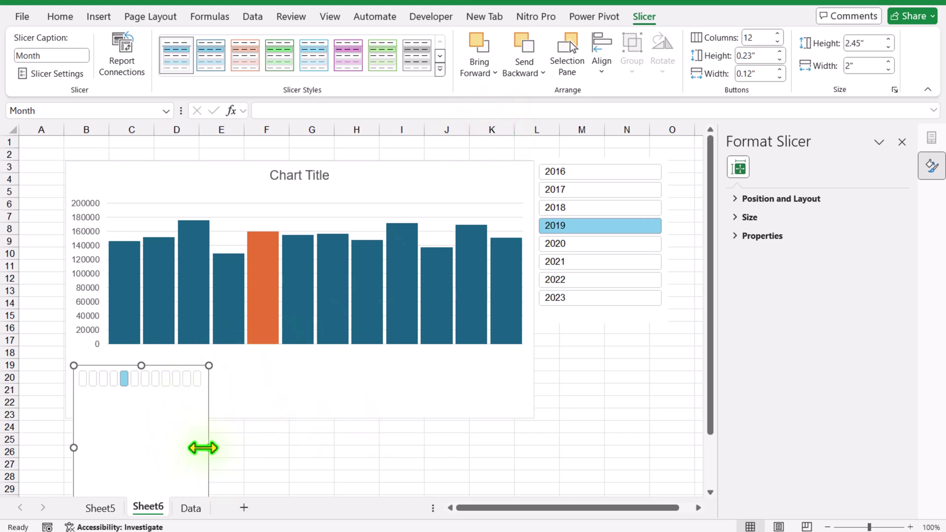
Step: Stretch the Month slicer across the chart's columns, align its buttons beneath them, and reduce its height to a single row
drag(206, 447, 521, 448)
drag(205, 374, 238, 353)
drag(552, 428, 529, 428)
click(552, 425)
scroll(551, 425, down, 2)
click(302, 436)
drag(314, 437, 299, 302)
Step: Fit the chart's height and plot area around the Month slicer so the columns sit directly above the month buttons
click(298, 332)
drag(301, 344, 319, 353)
scroll(318, 242, up, 2)
click(333, 200)
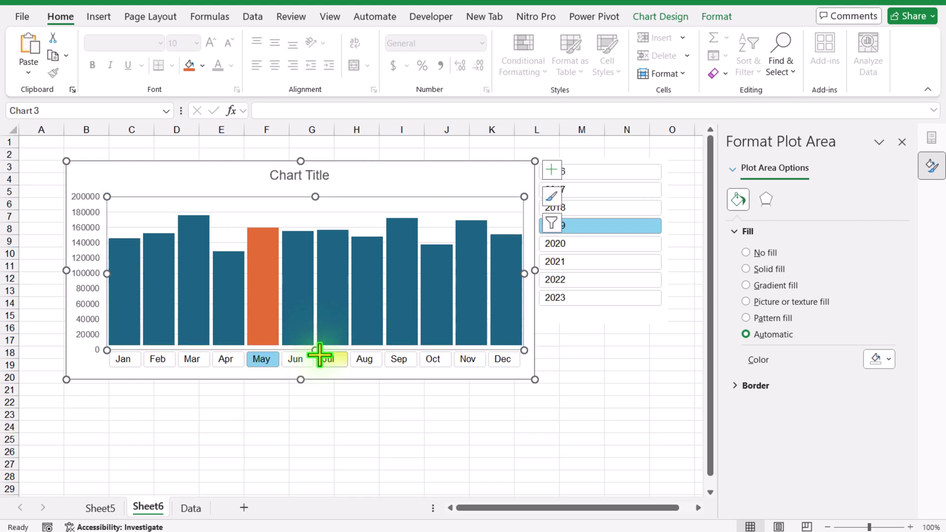
click(297, 413)
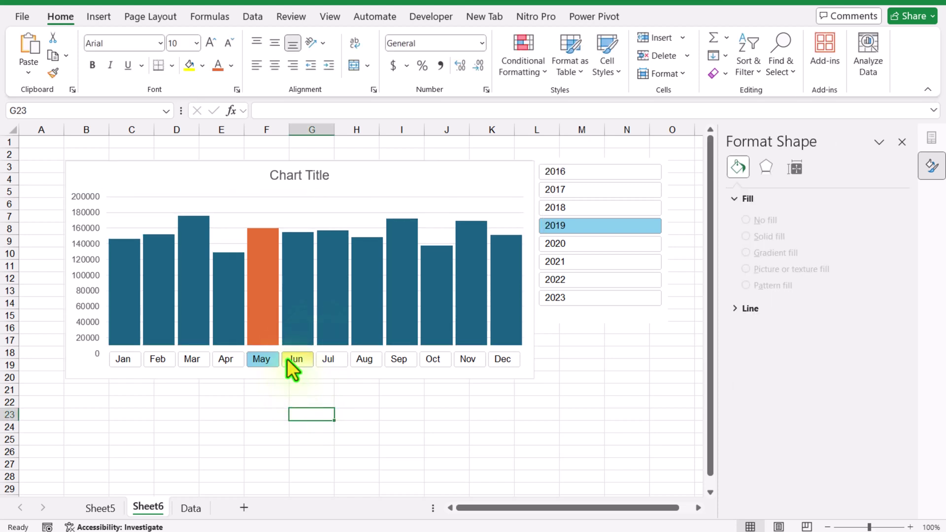
Step: Narrow the Year slicer to fit its buttons and lengthen it to match the chart's height
click(565, 158)
drag(670, 241, 603, 249)
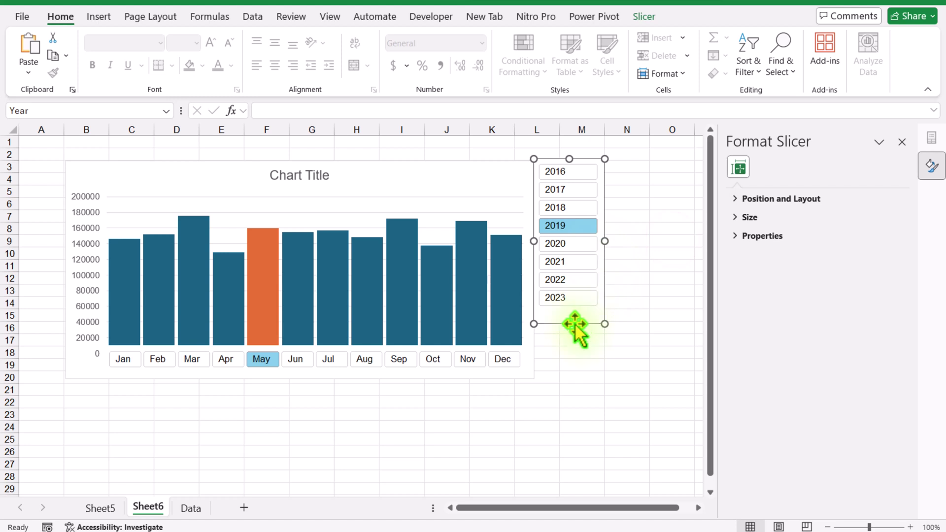
drag(569, 324, 570, 381)
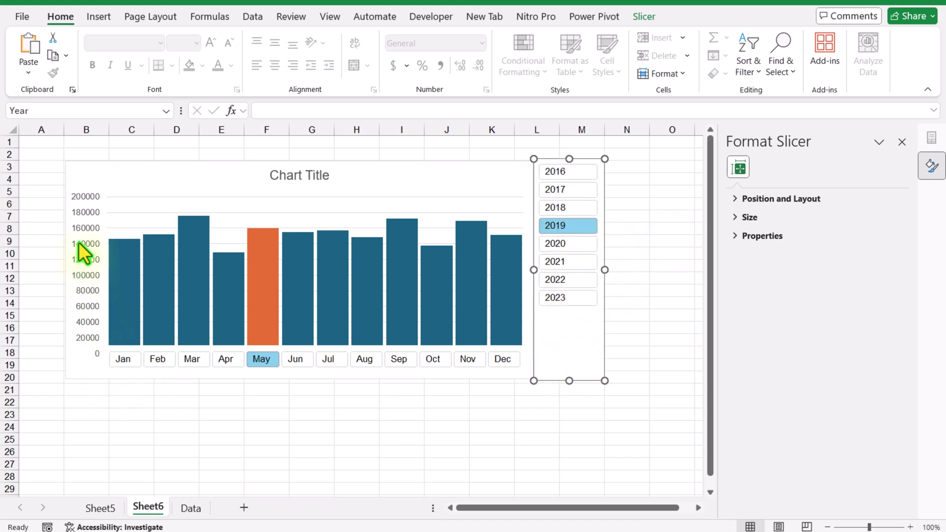
Step: Format the chart's vertical axis numbers as Currency with no decimal places
click(87, 279)
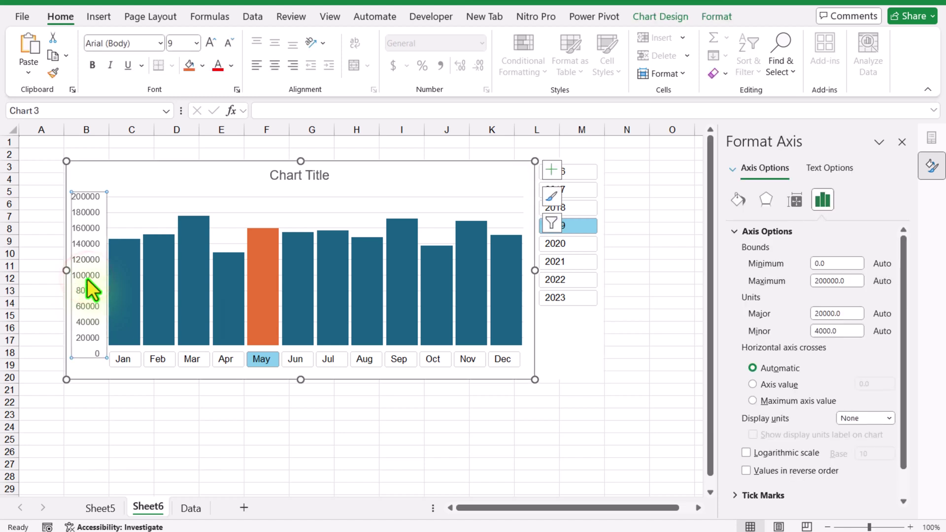
right_click(87, 279)
click(143, 456)
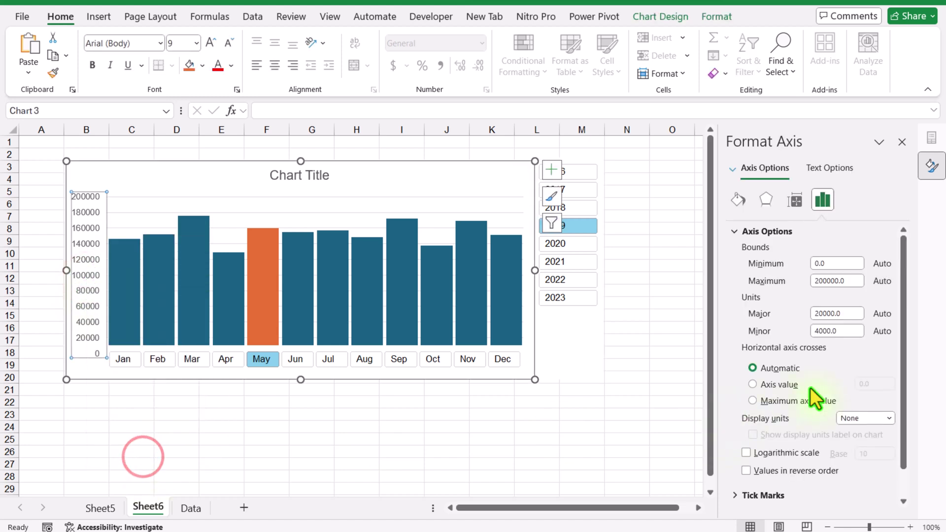
scroll(811, 387, down, 1)
click(759, 500)
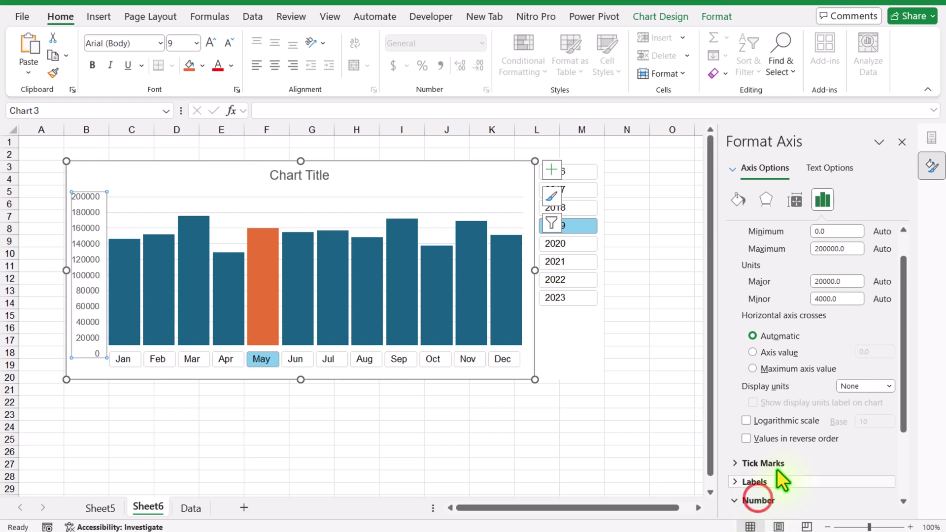
click(788, 432)
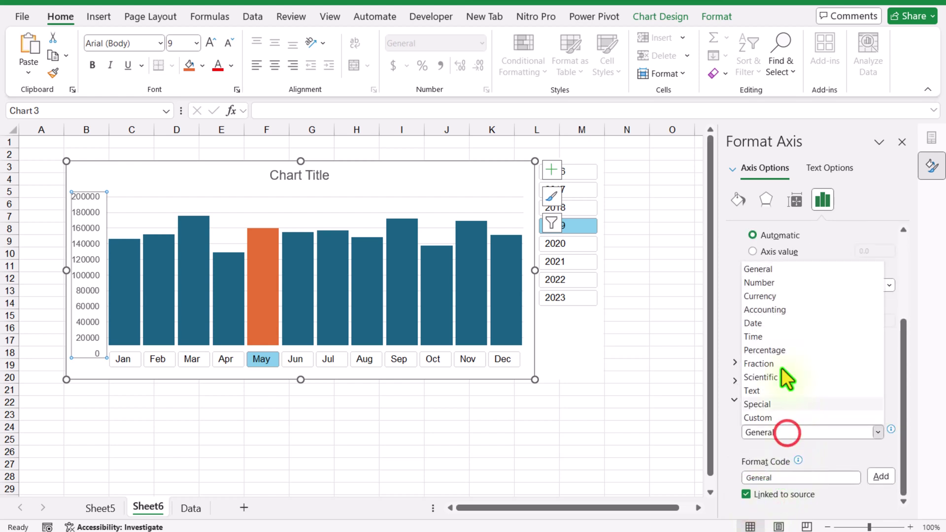
click(767, 296)
click(836, 431)
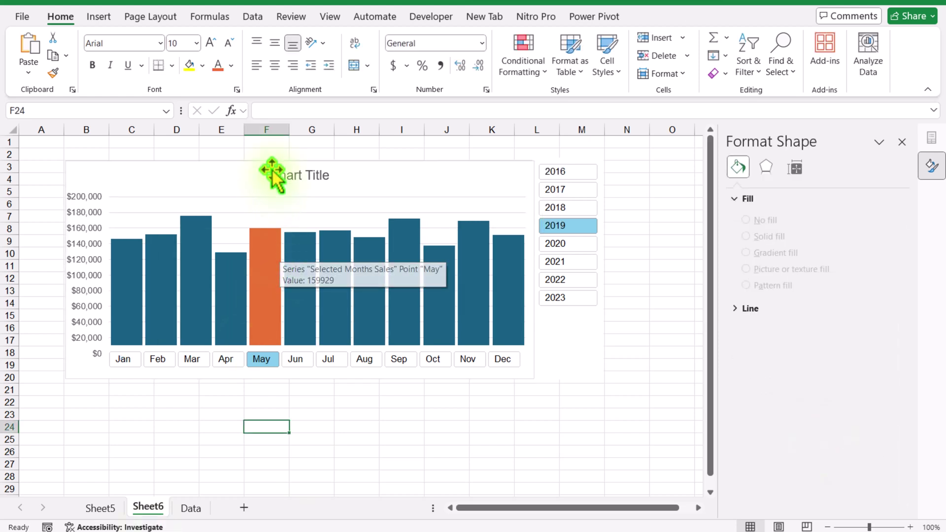
Step: Enter the label Total Sale Amount in cell E38 of Sheet5 and fit column E to its text
click(116, 508)
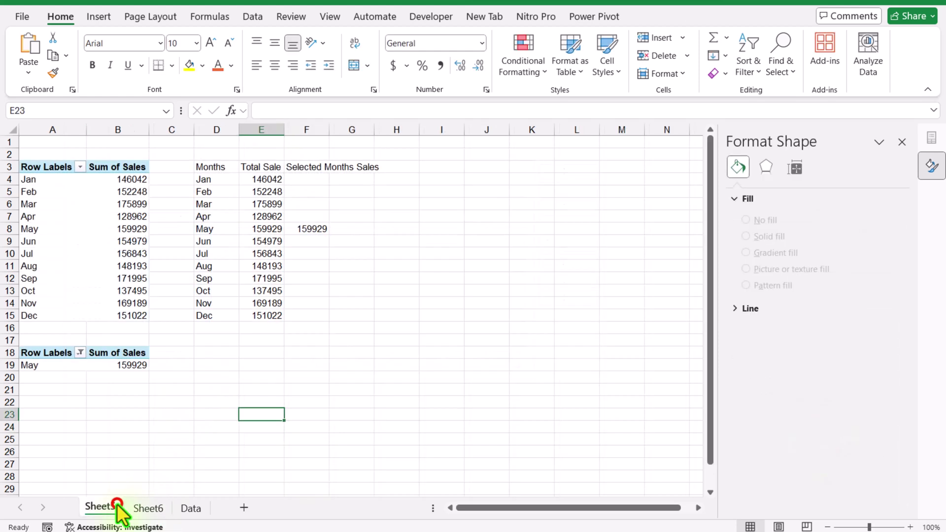
scroll(232, 357, down, 8)
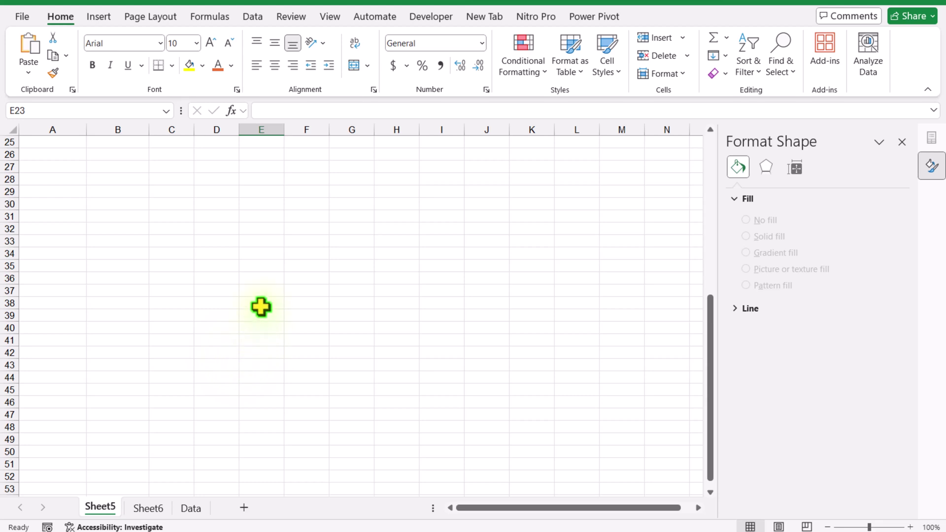
text(Tot)
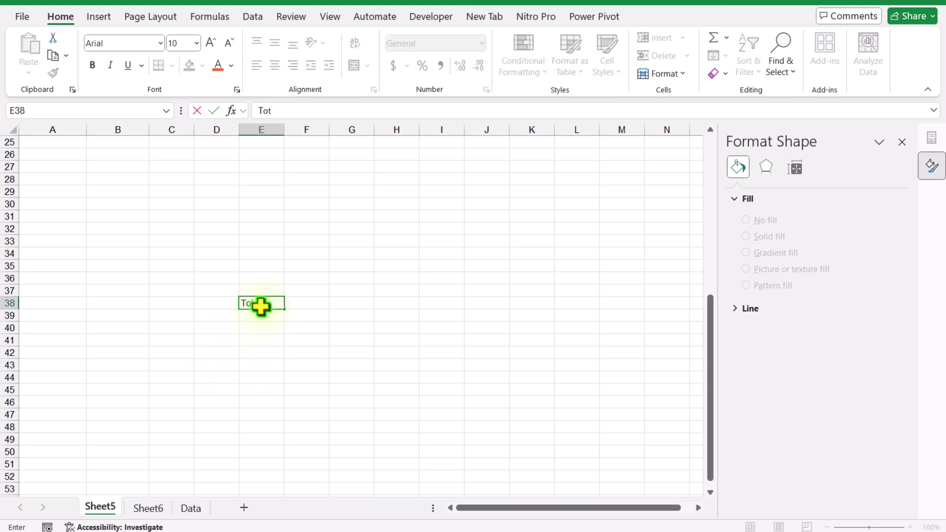
text(al Sale Amount)
key(Return)
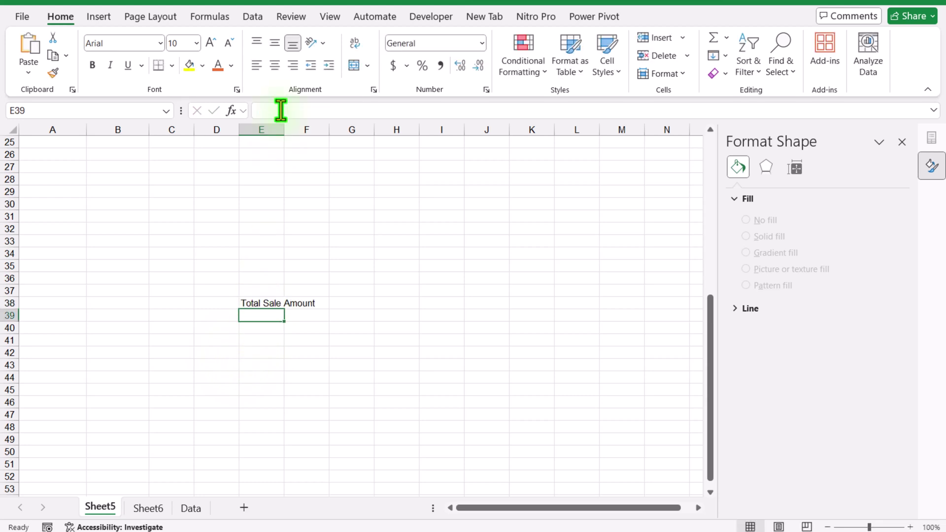
double_click(283, 131)
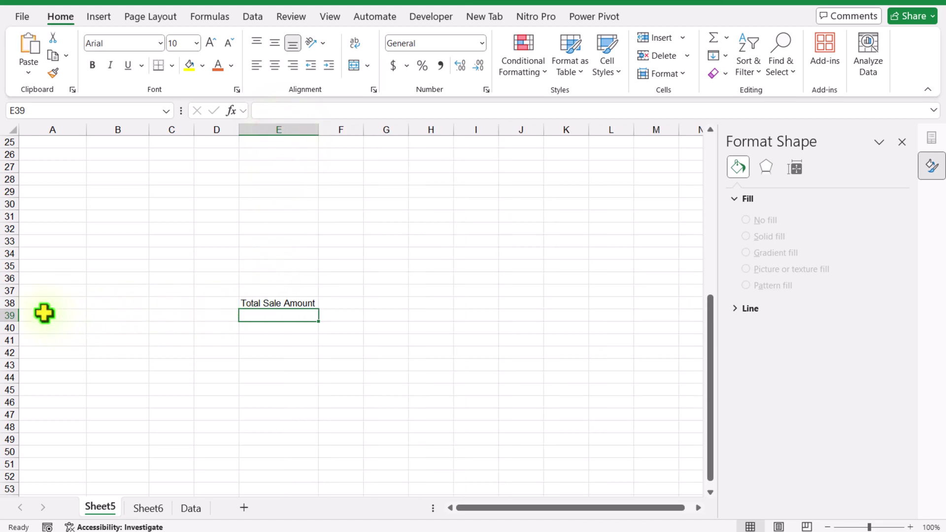
Step: Increase the height of rows 38 and 39, and give the E38 label middle alignment, bold, a heavier font and a size two steps larger
key(Up)
drag(15, 309, 15, 316)
click(275, 42)
click(93, 65)
click(160, 44)
click(133, 190)
click(210, 43)
click(210, 43)
Step: Enter a SUM formula in F38 that totals the Selected Months Sales range F4:F15
click(389, 305)
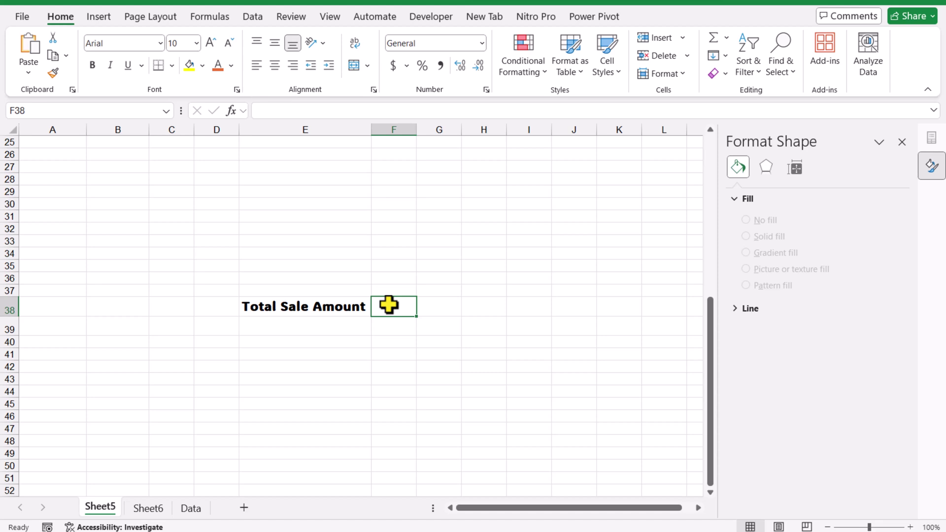
text(=sum()
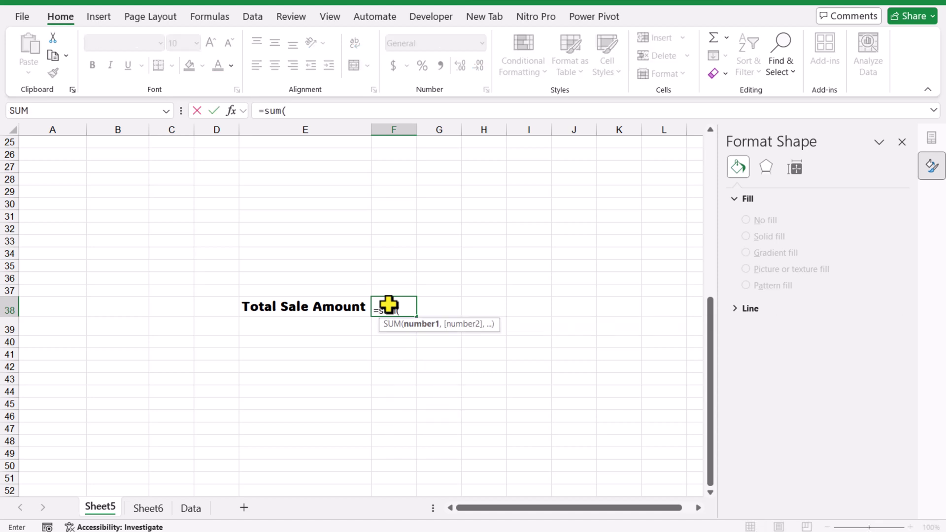
scroll(328, 271, up, 8)
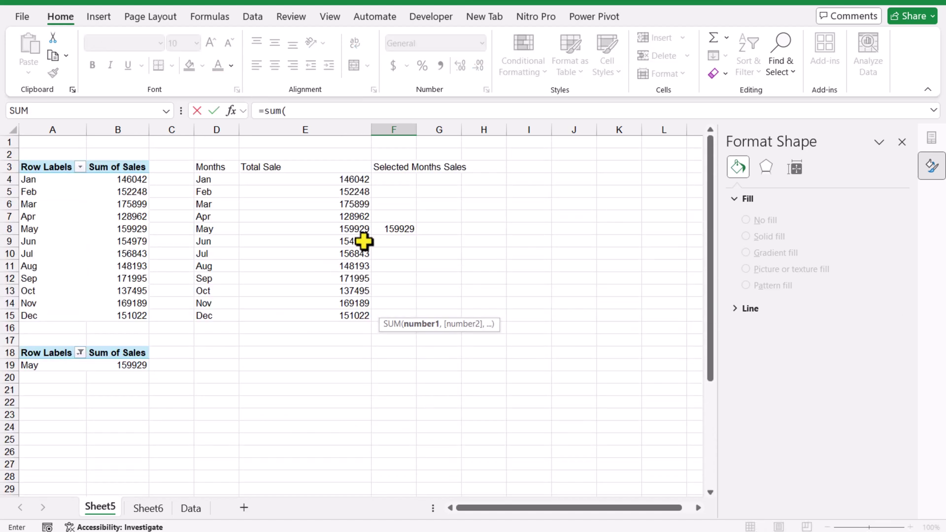
drag(404, 179, 405, 310)
key(Return)
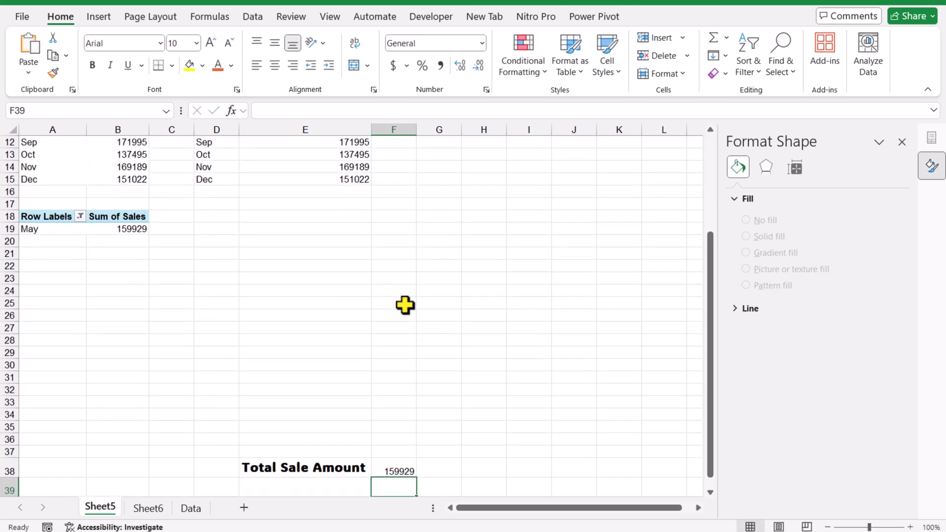
Step: Format the total in F38 as Currency with no decimals, in a larger bold orange font with middle alignment
key(Up)
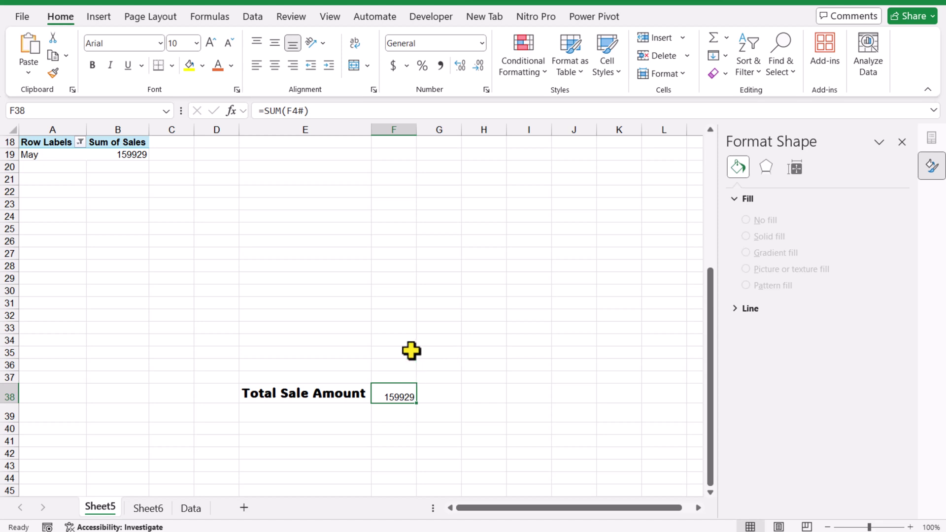
click(482, 43)
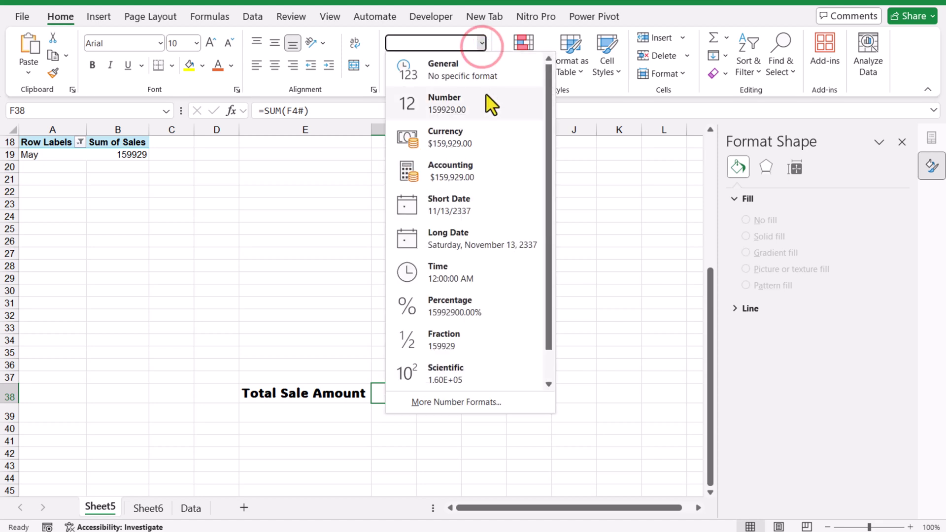
click(483, 135)
click(283, 213)
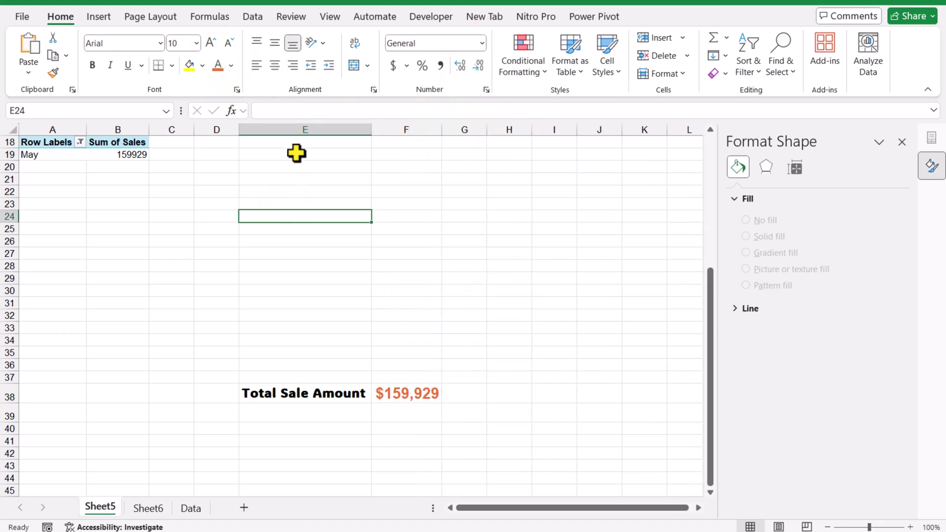
Step: Hide the gridlines on Sheet5
click(334, 21)
click(426, 57)
click(320, 283)
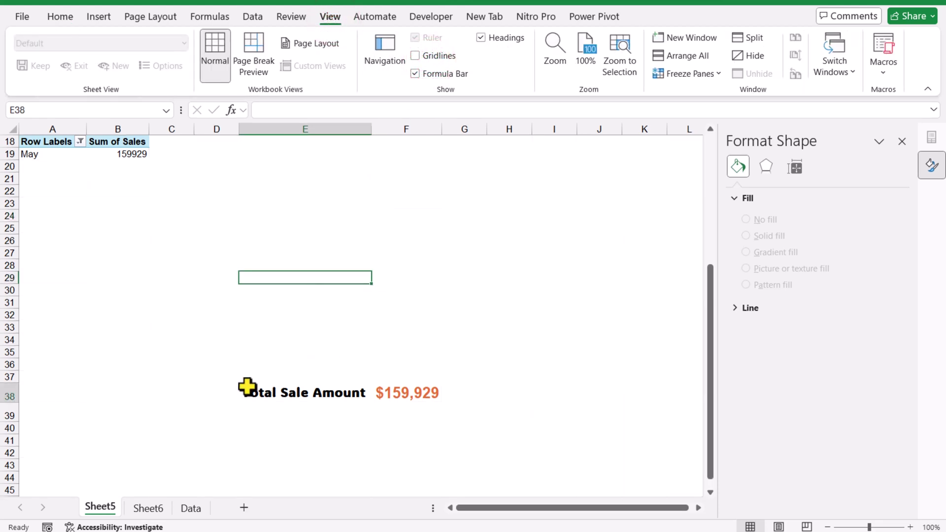
Step: Copy E38:F38 from Sheet5 and paste it as a linked picture at cell E25 of Sheet6
drag(246, 387, 419, 395)
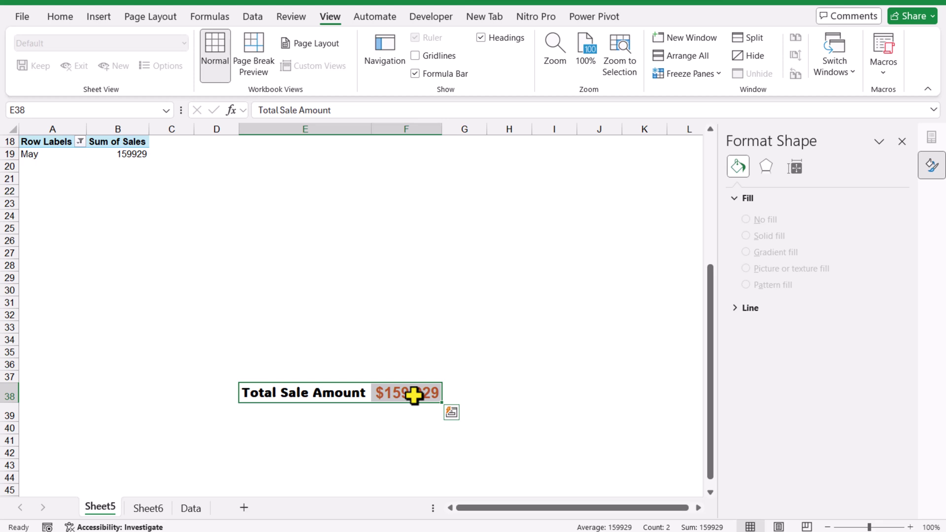
key(ctrl+c)
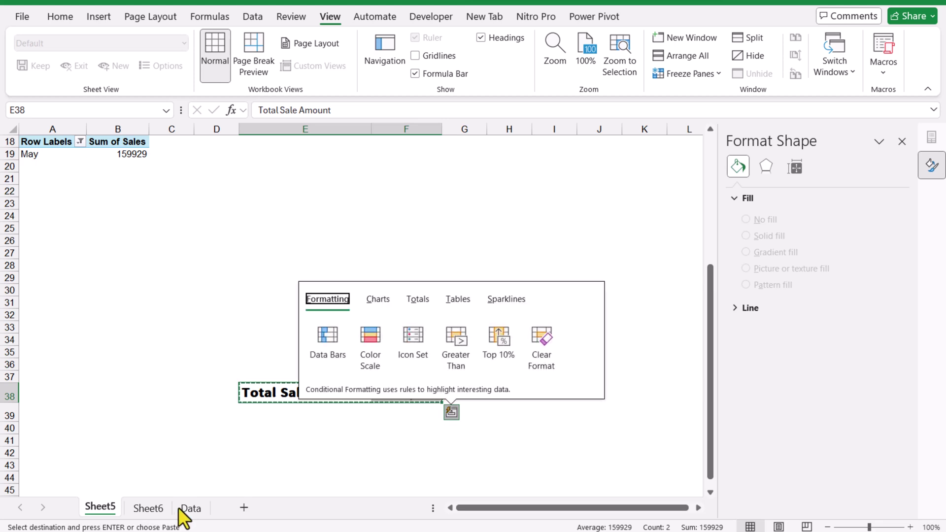
click(154, 508)
right_click(201, 438)
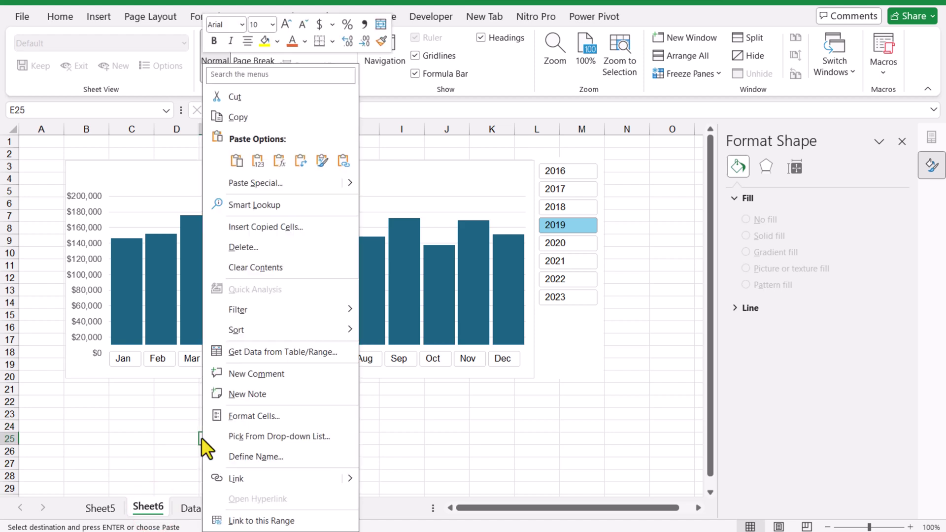
click(349, 186)
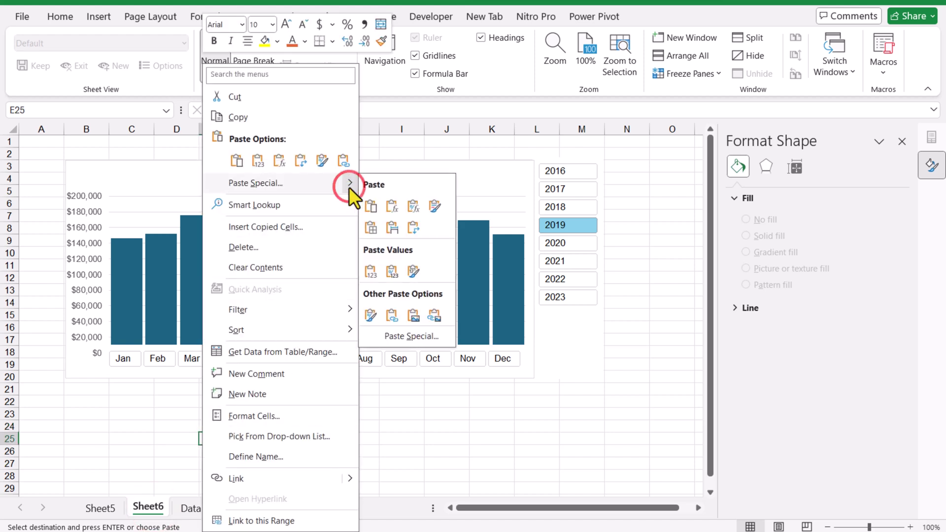
click(432, 315)
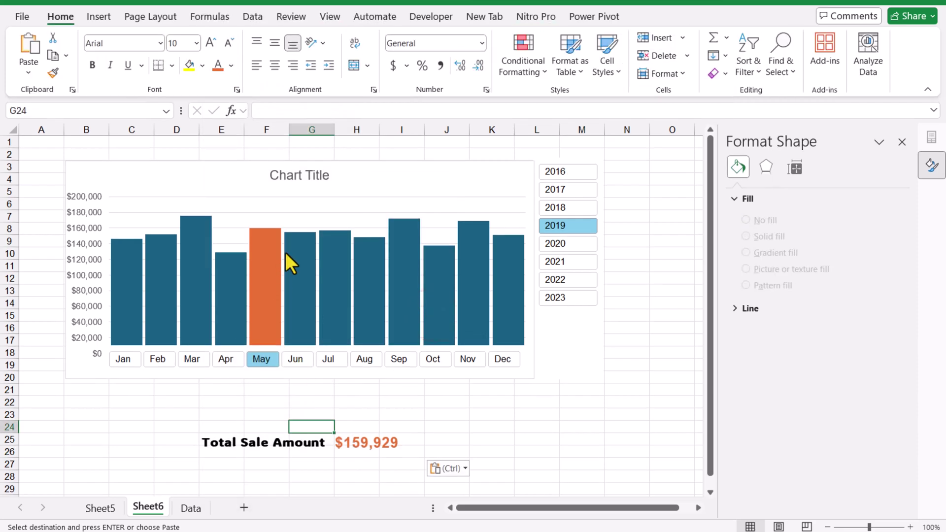
Step: Delete the chart's title and move the linked Total Sale Amount picture into its place above the columns
click(304, 177)
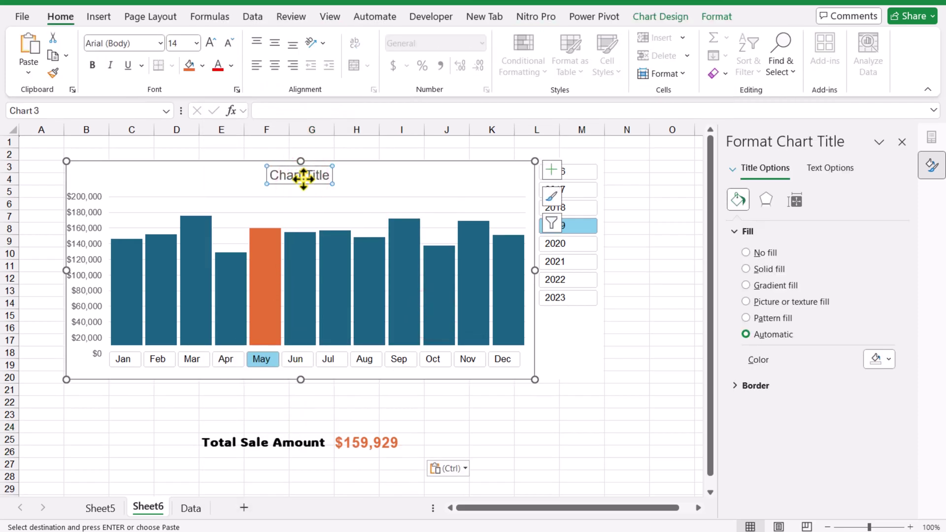
key(Delete)
drag(312, 434, 313, 169)
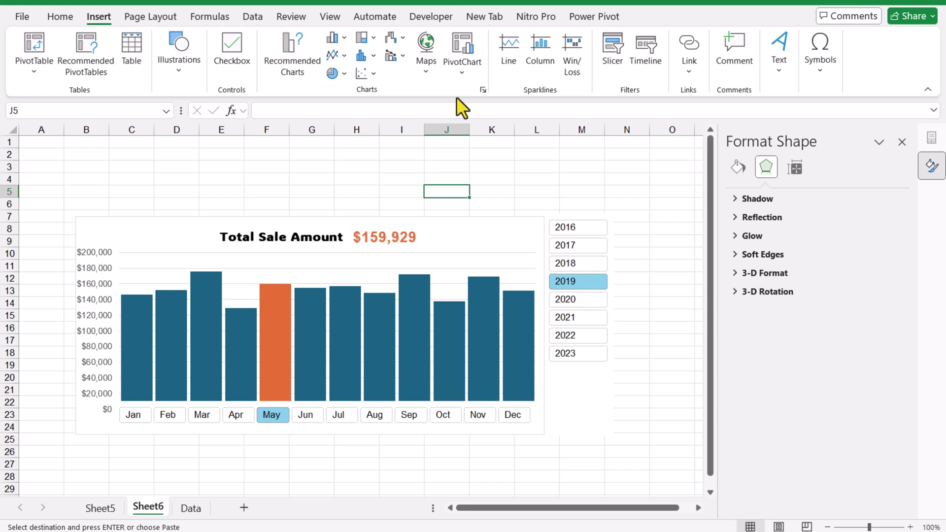
Step: Hide the gridlines on Sheet6 and remove the outline of the chart area
click(330, 16)
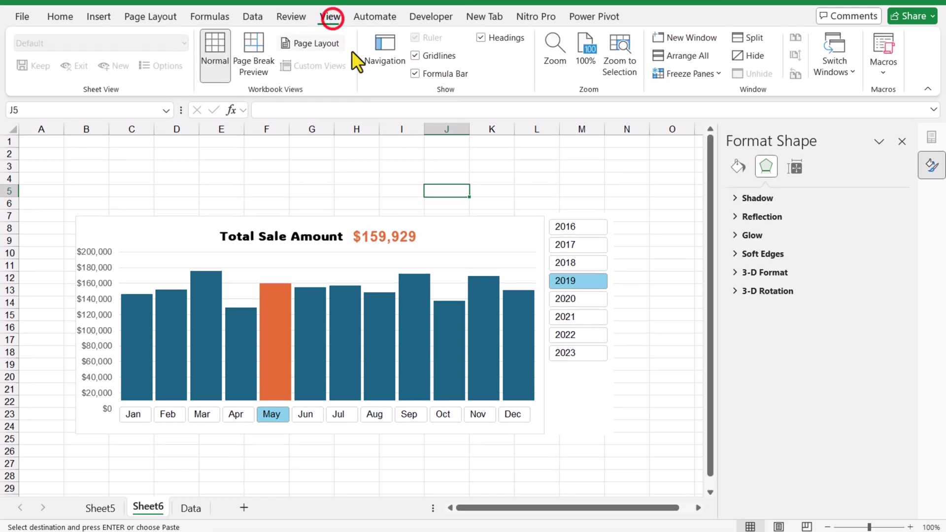
click(422, 57)
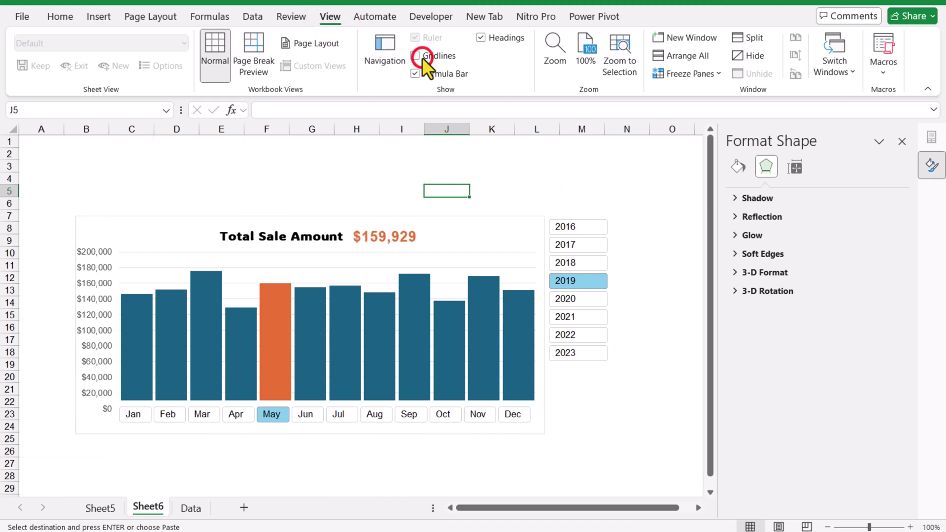
click(179, 227)
click(716, 16)
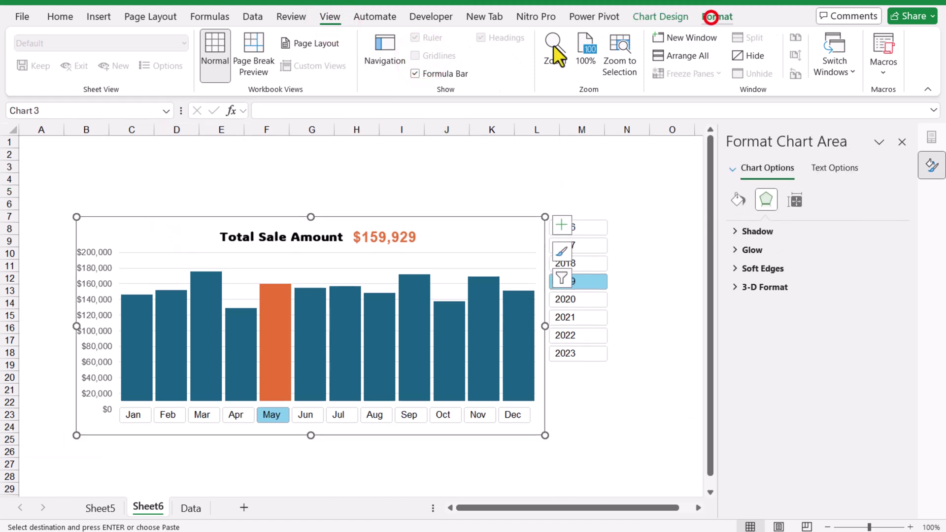
click(392, 58)
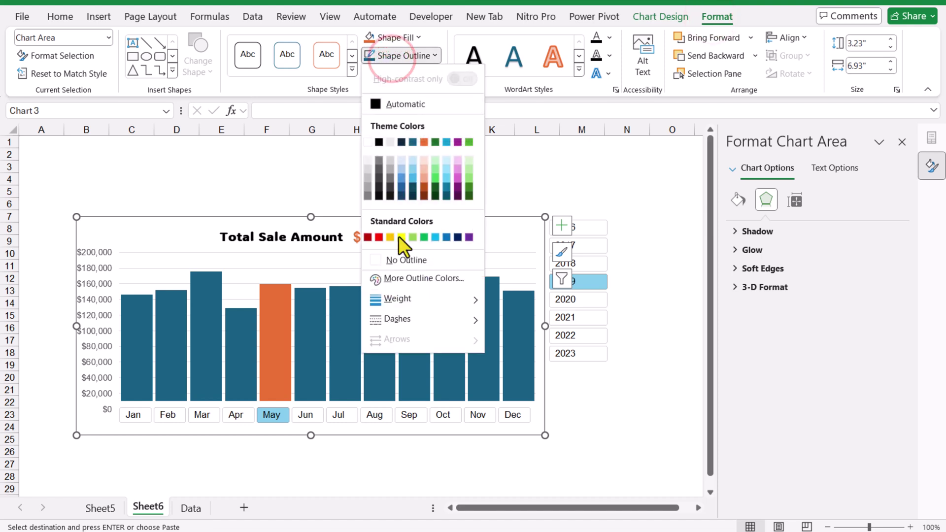
click(380, 261)
click(399, 165)
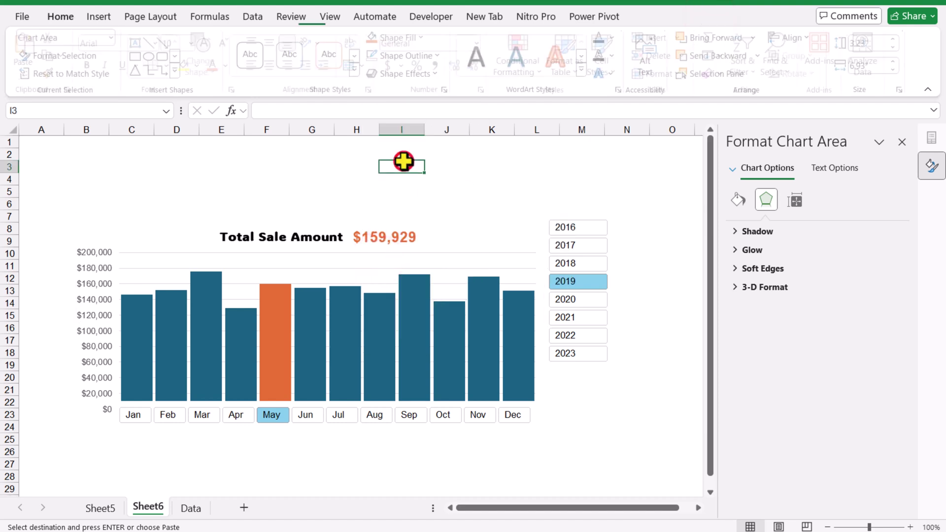
Step: Draw a rounded rectangle about 3.52" high and 8.38" wide over the chart and both slicers
click(93, 13)
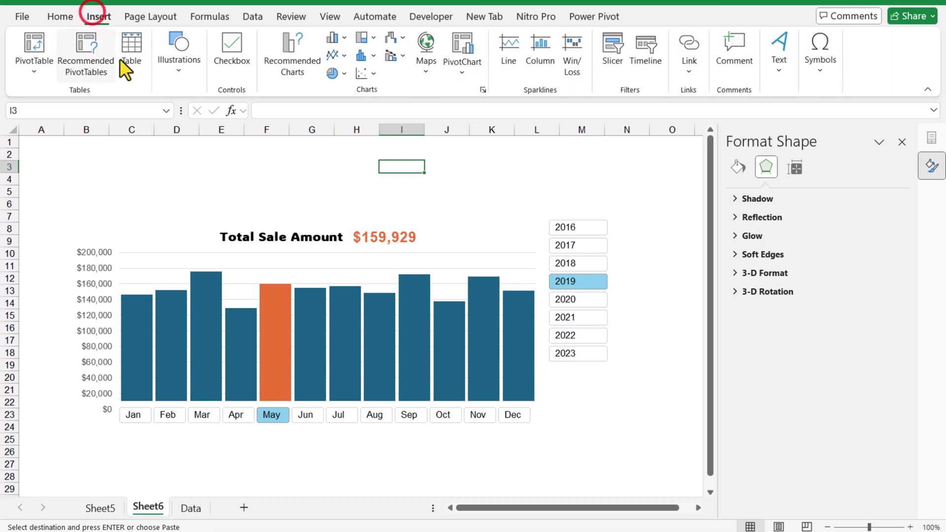
click(178, 79)
click(200, 131)
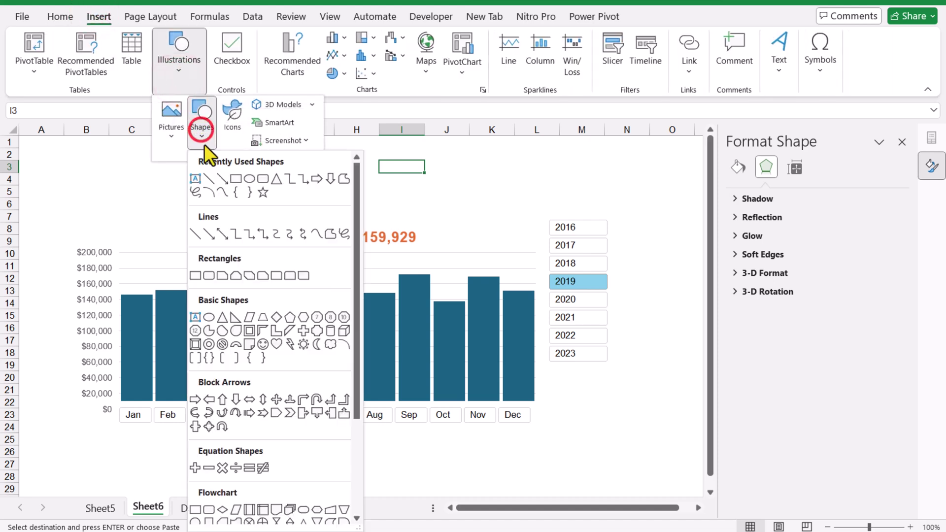
click(261, 178)
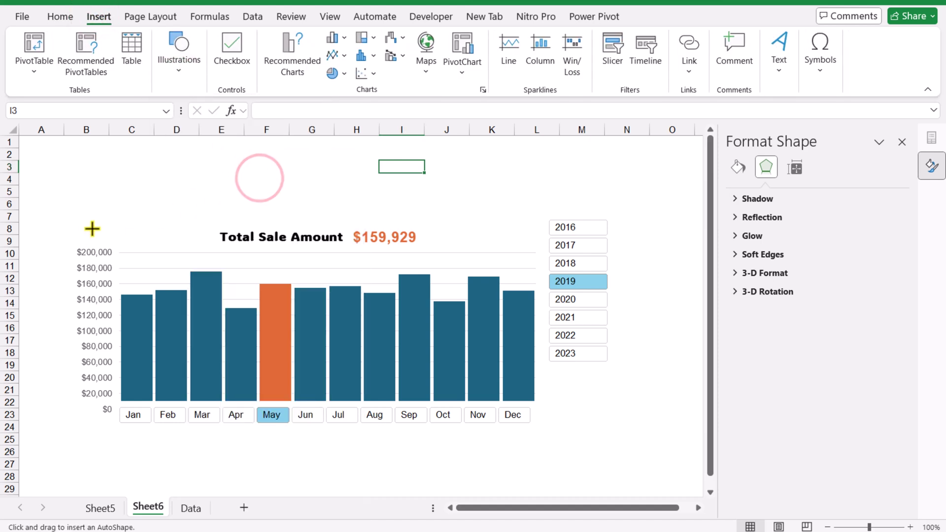
drag(59, 202, 626, 440)
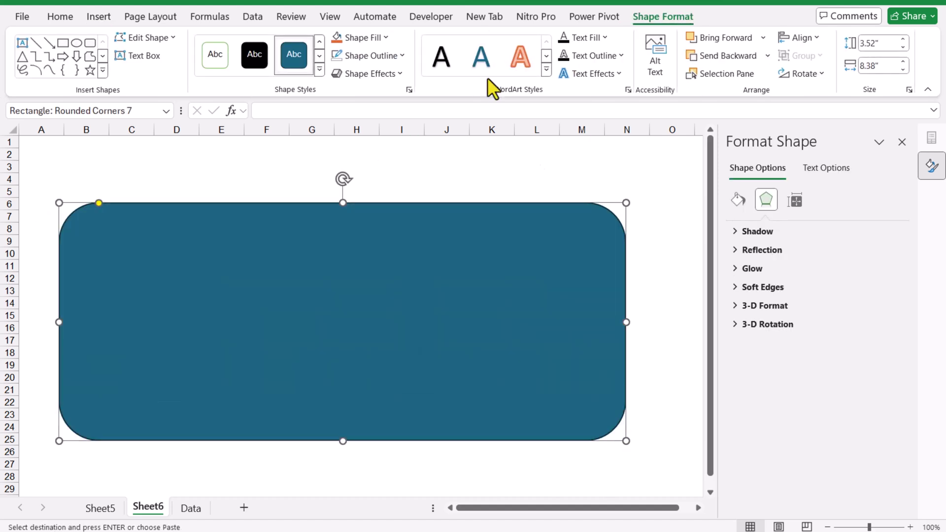
Step: Give the rounded rectangle no fill and an outline weight of 3 pt
click(383, 39)
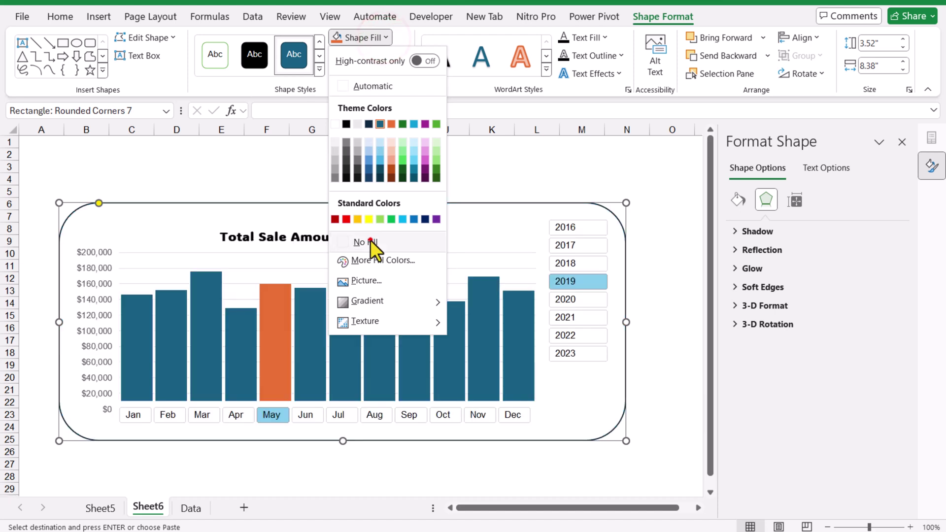
click(371, 240)
click(353, 60)
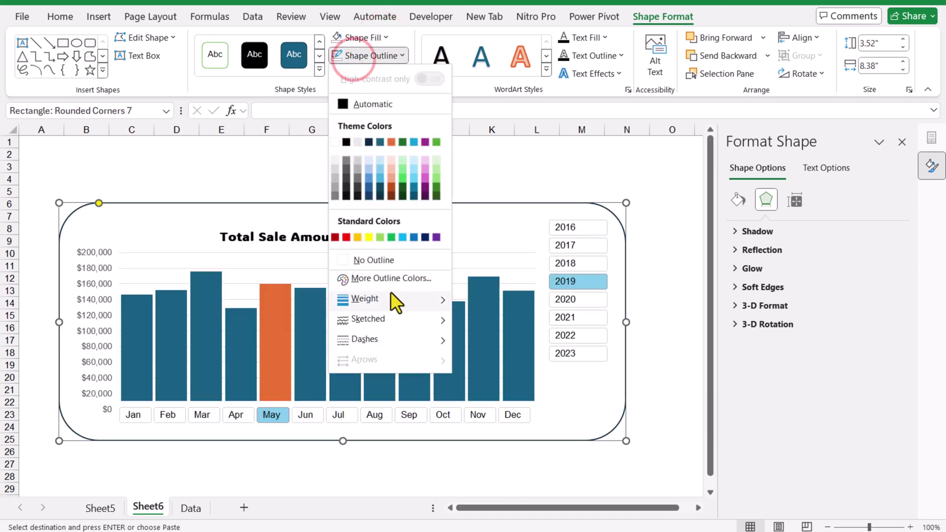
mouse_move(390, 295)
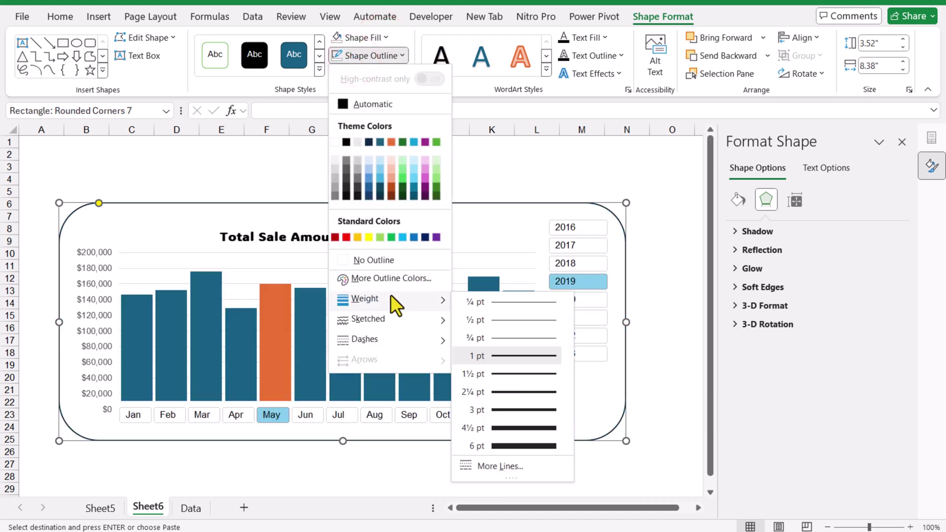
click(495, 408)
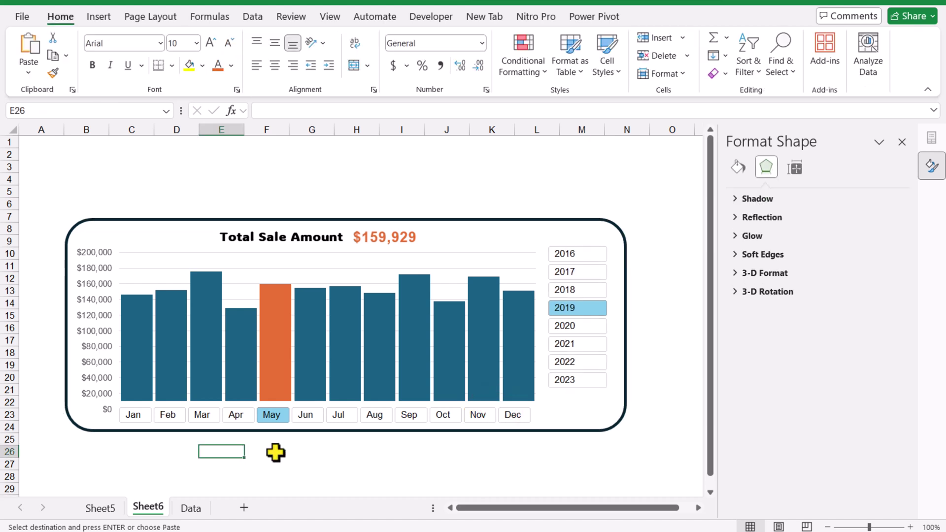
Step: Select Jun in the Month slicer to test the highlighted column and linked total
click(315, 419)
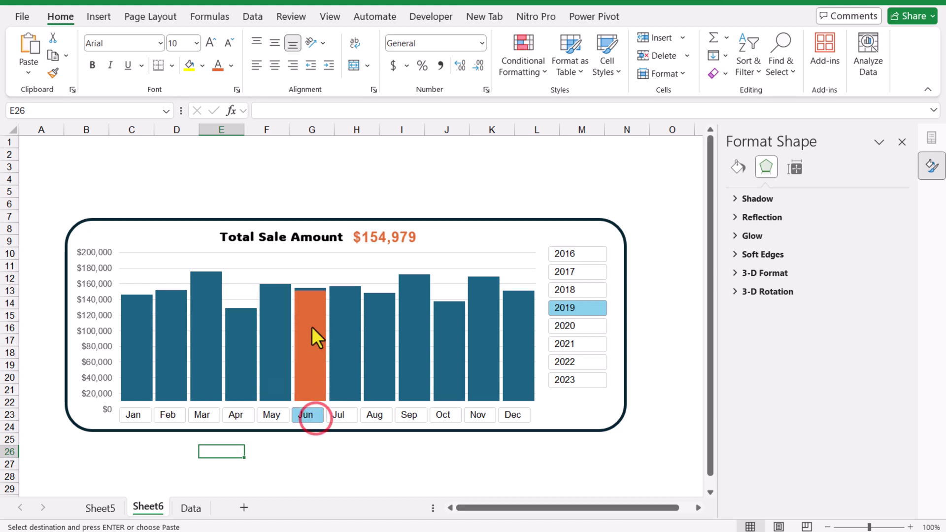
Step: Group the rounded frame, chart, slicers and linked picture into one object and shift the group slightly on Sheet6
click(184, 219)
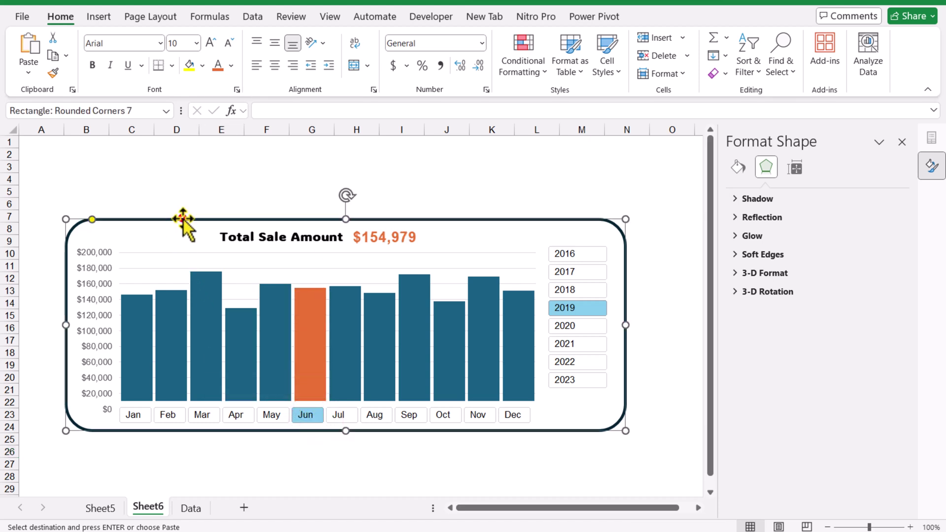
key(ctrl+a)
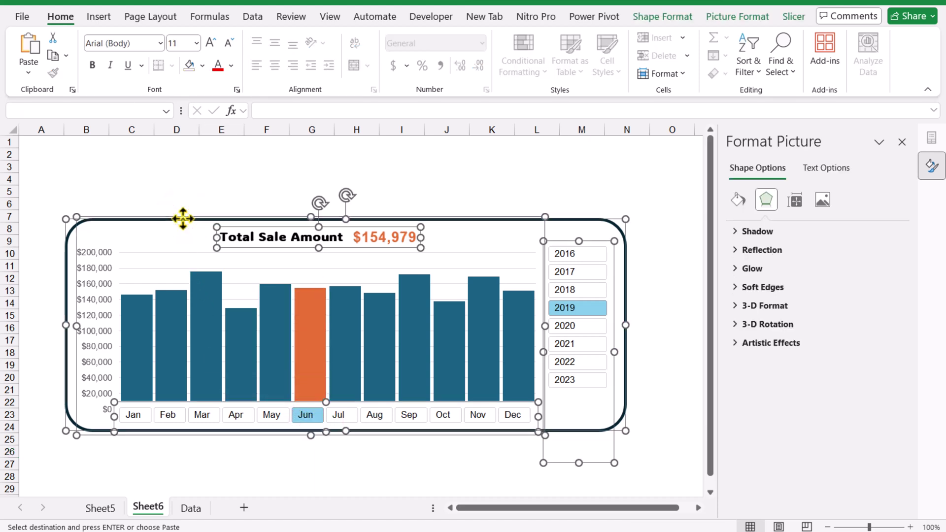
click(731, 16)
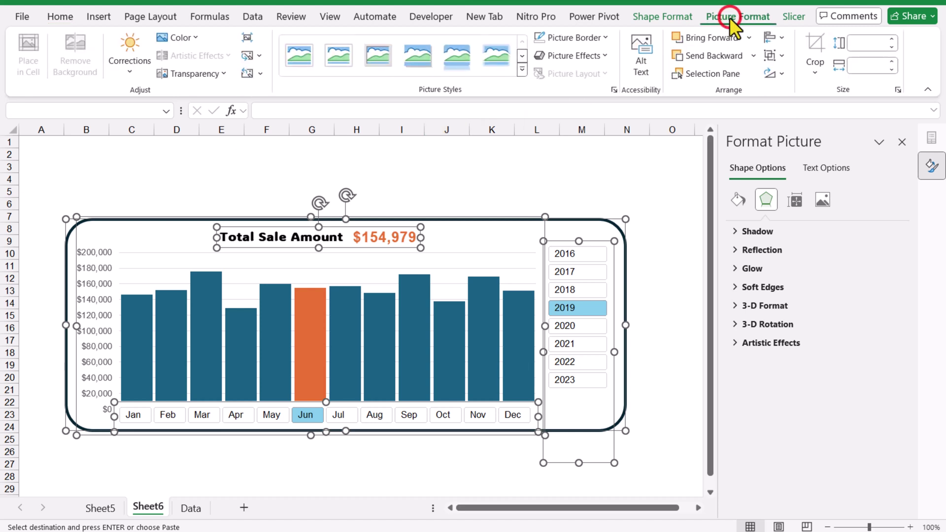
click(763, 54)
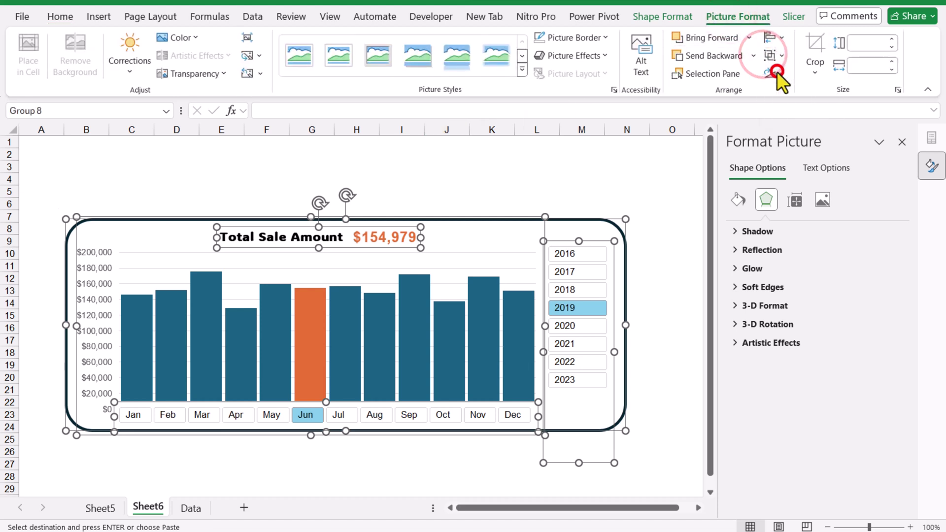
click(776, 71)
drag(536, 212, 561, 230)
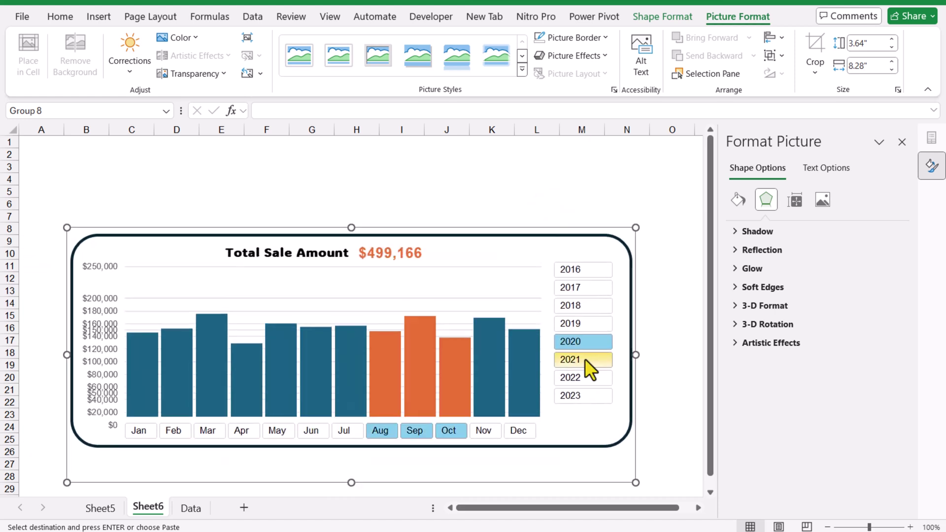
Step: Filter the grouped chart to 2021 with the Year slicer
click(583, 359)
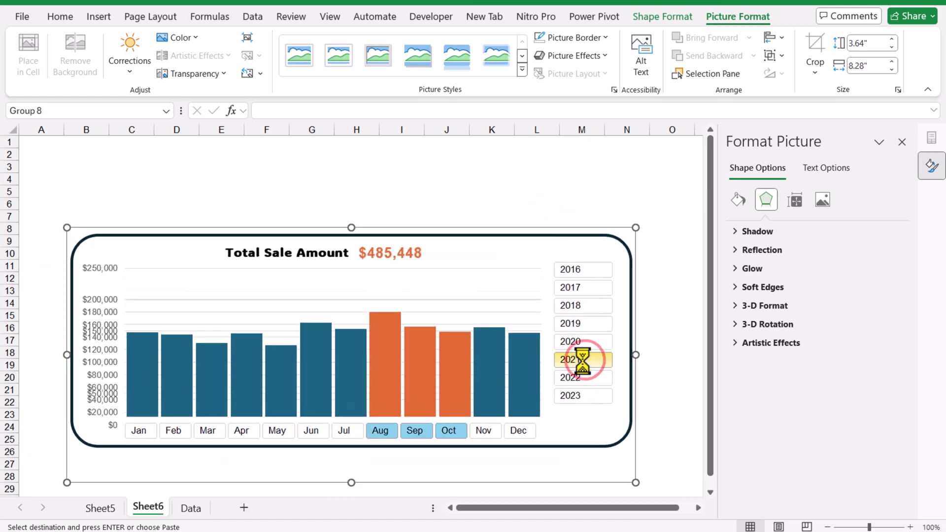